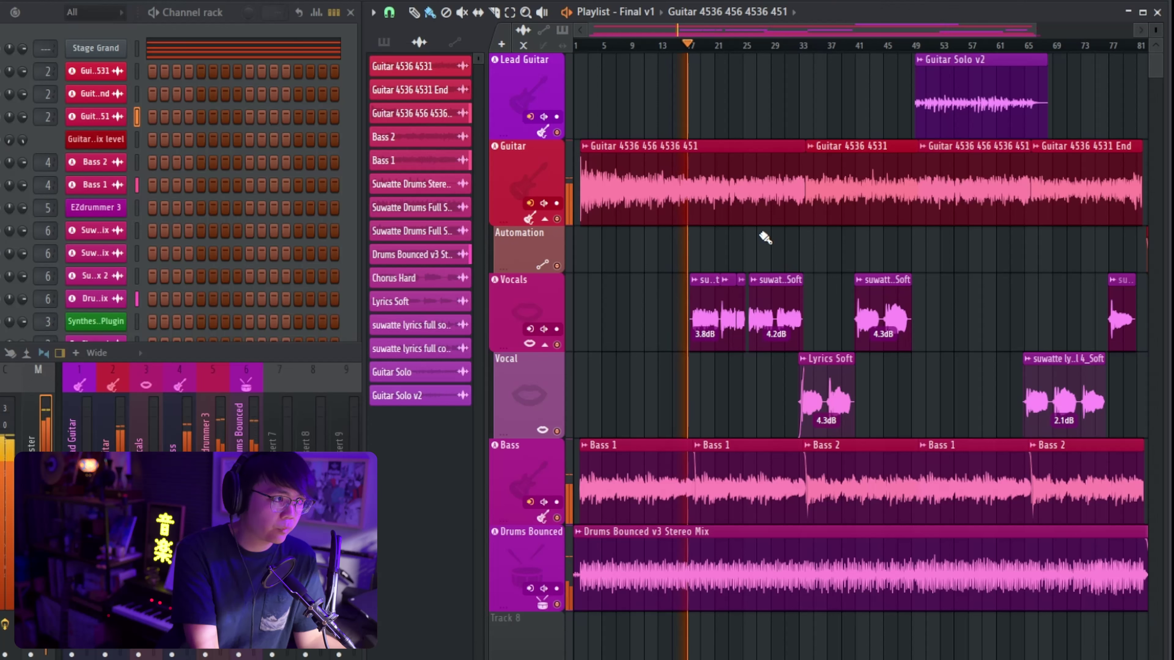
Step: Play the song from bar 17 to listen to the first vocal section, and stop playback
key(space)
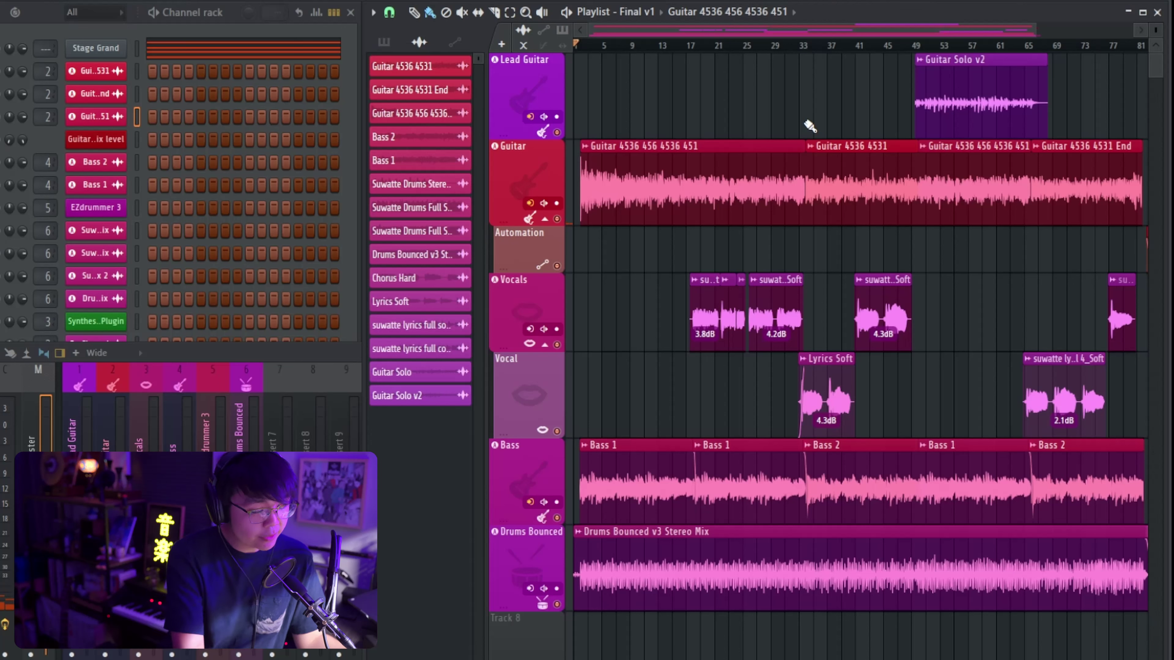
click(690, 52)
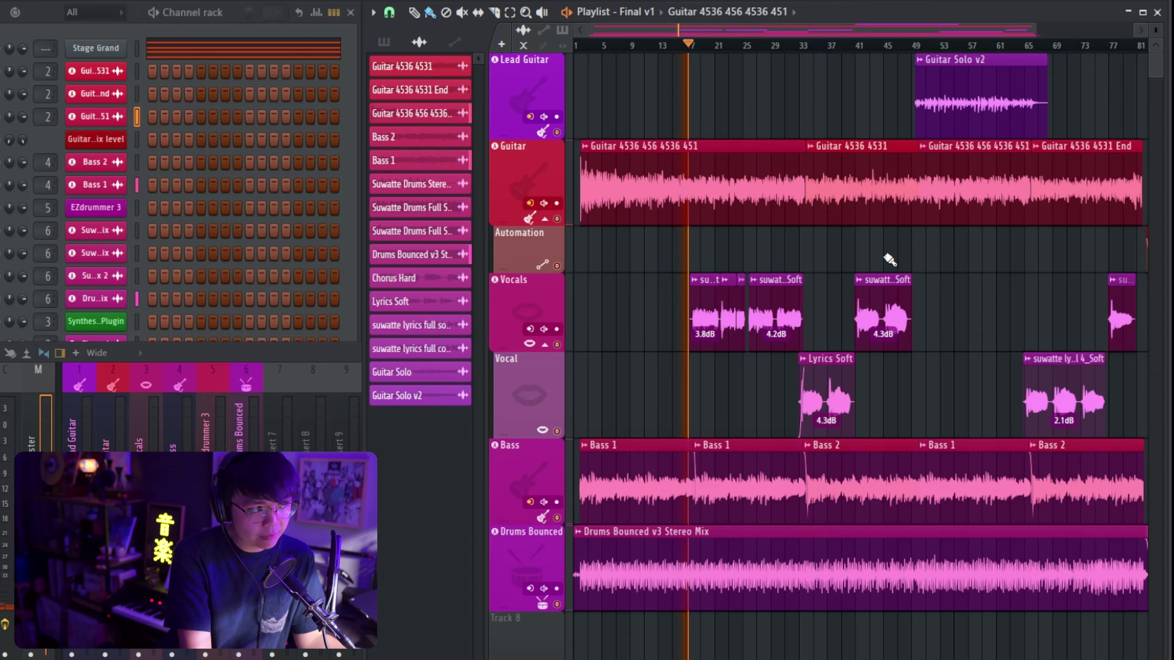
scroll(925, 283, up, 3)
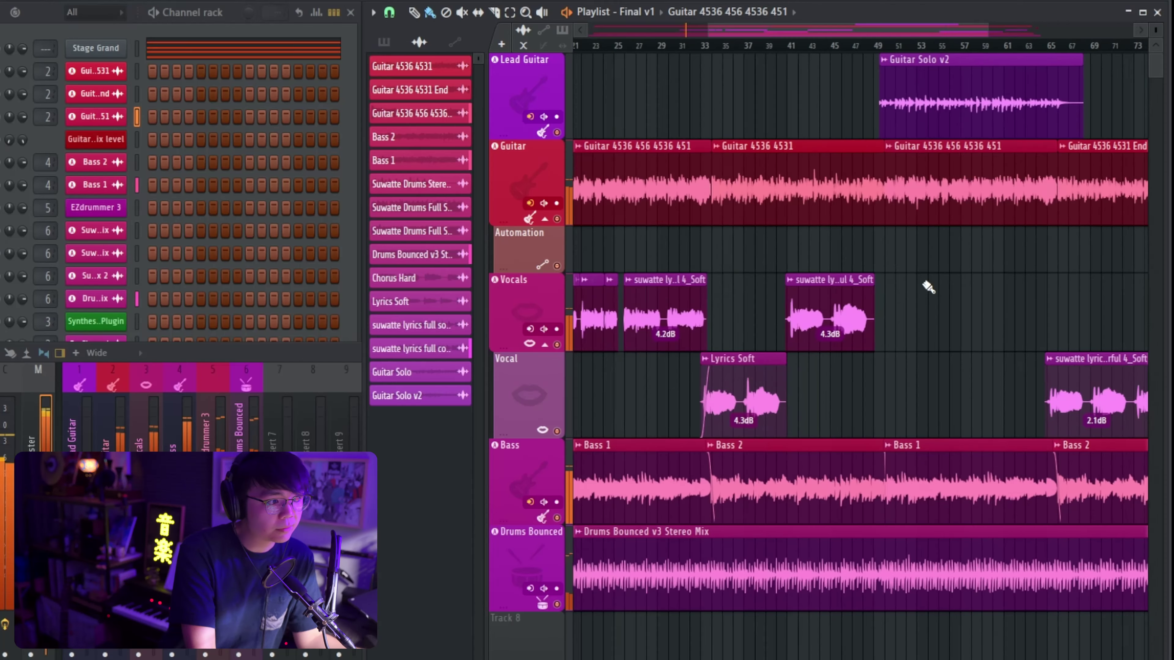
scroll(665, 258, up, 2)
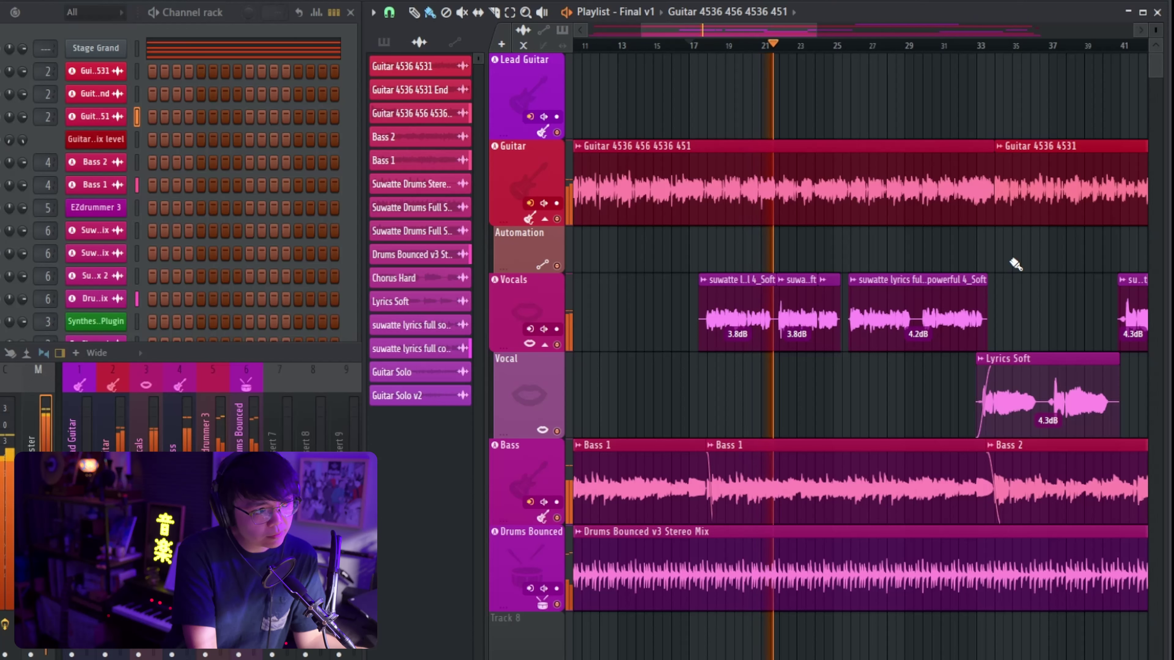
scroll(1016, 270, right, 3)
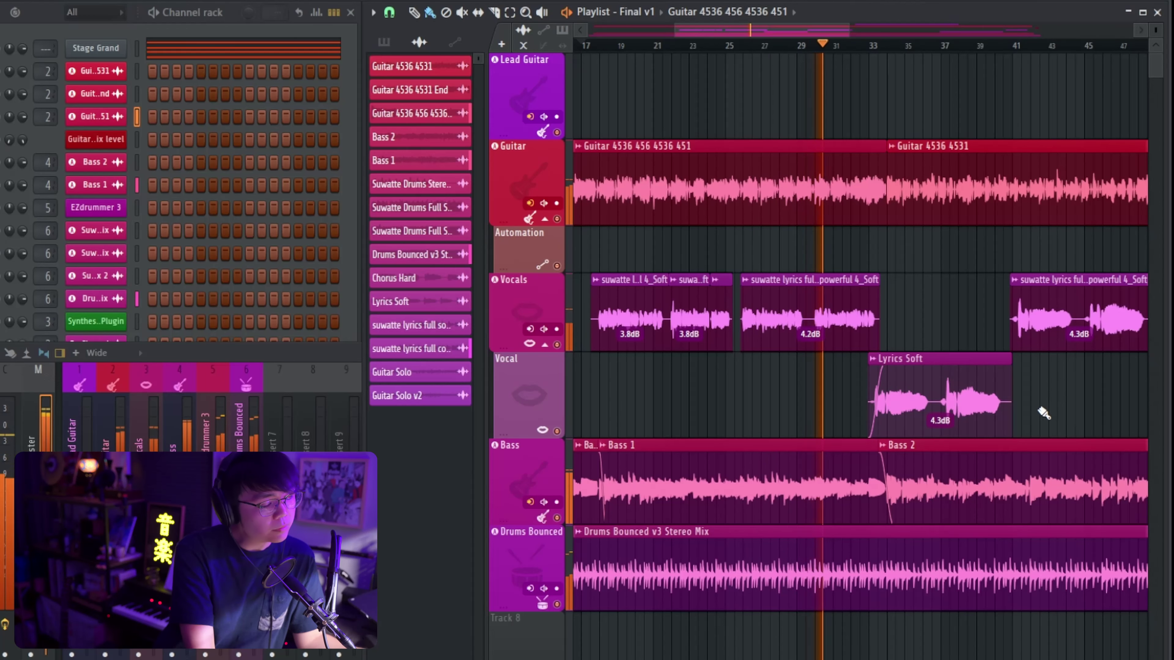
scroll(959, 336, down, 4)
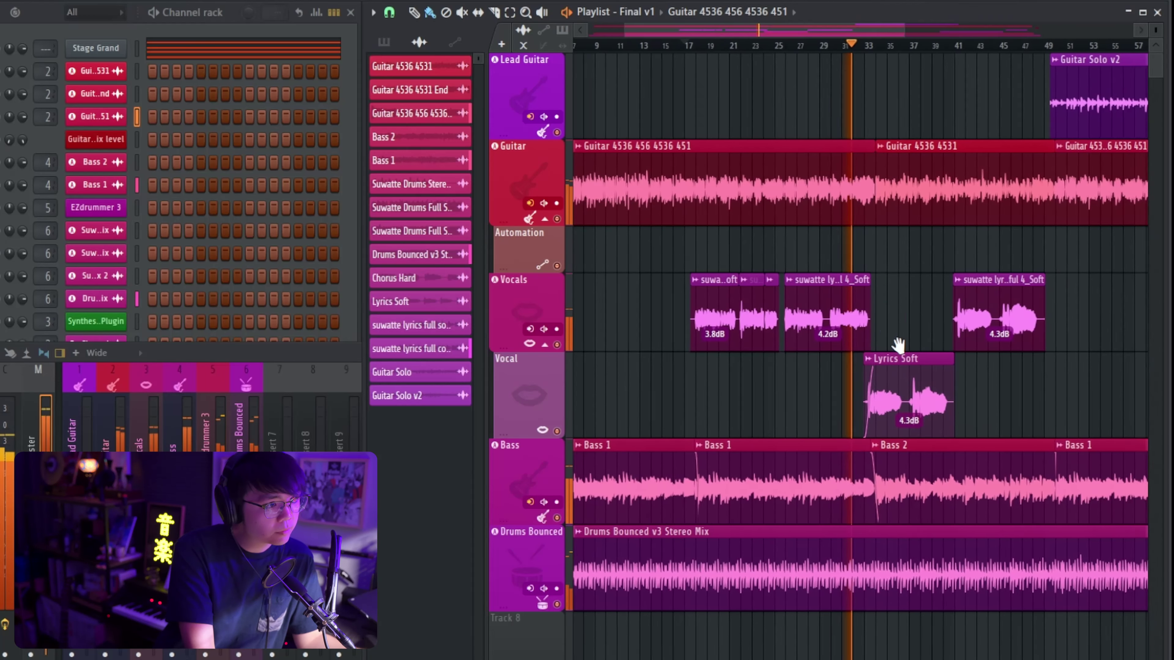
key(space)
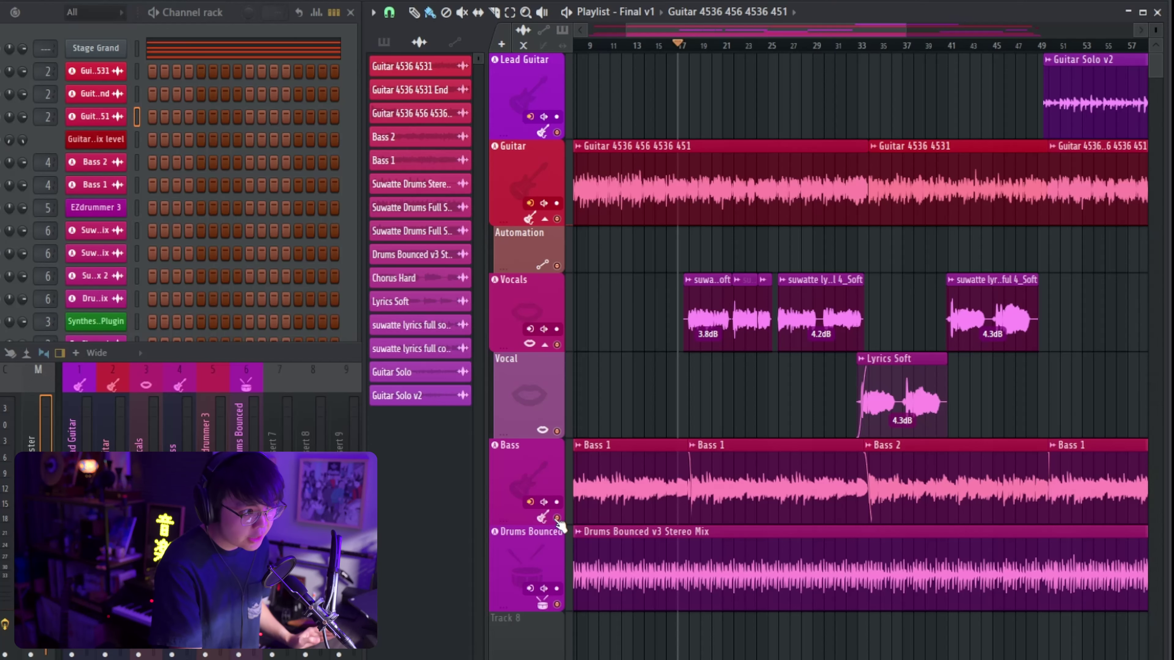
Step: Play the song from bar 33 to listen to the section with the Lyrics Soft and Bass 2 clips, and stop playback
scroll(647, 490, right, 4)
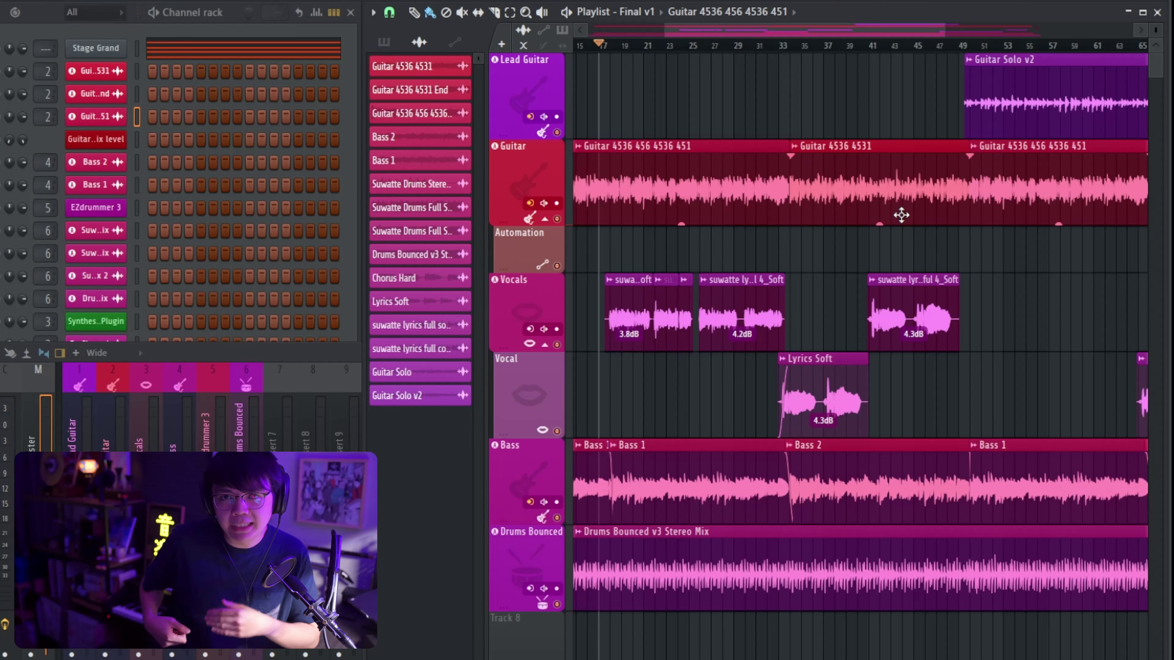
click(776, 45)
click(790, 45)
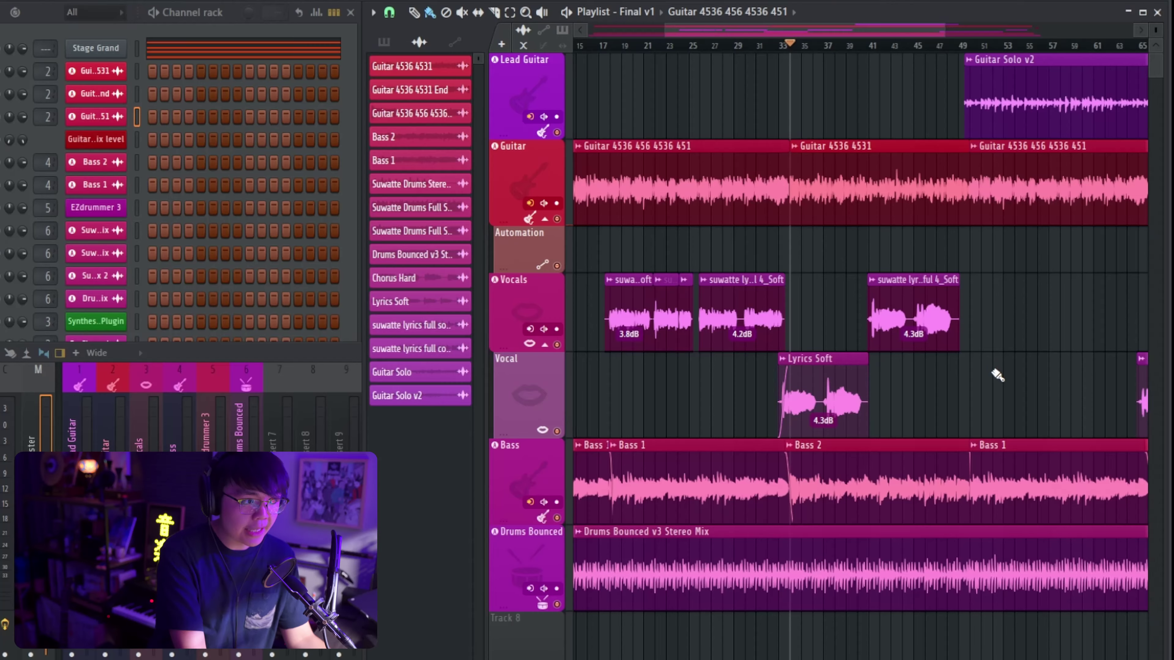
scroll(906, 412, right, 3)
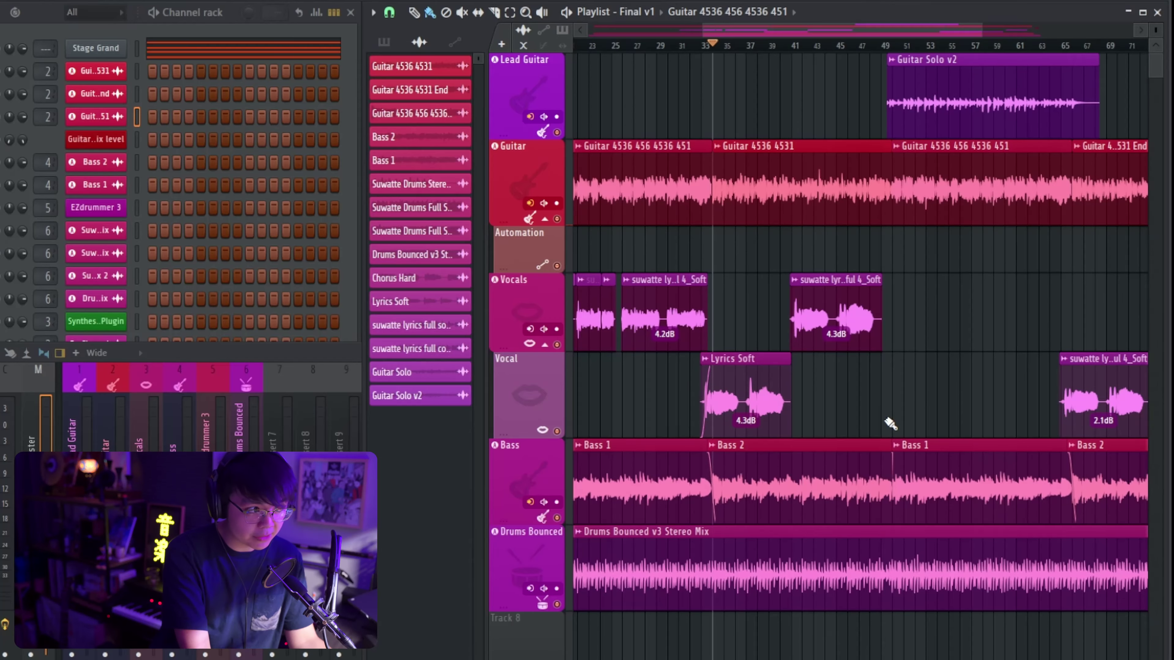
key(space)
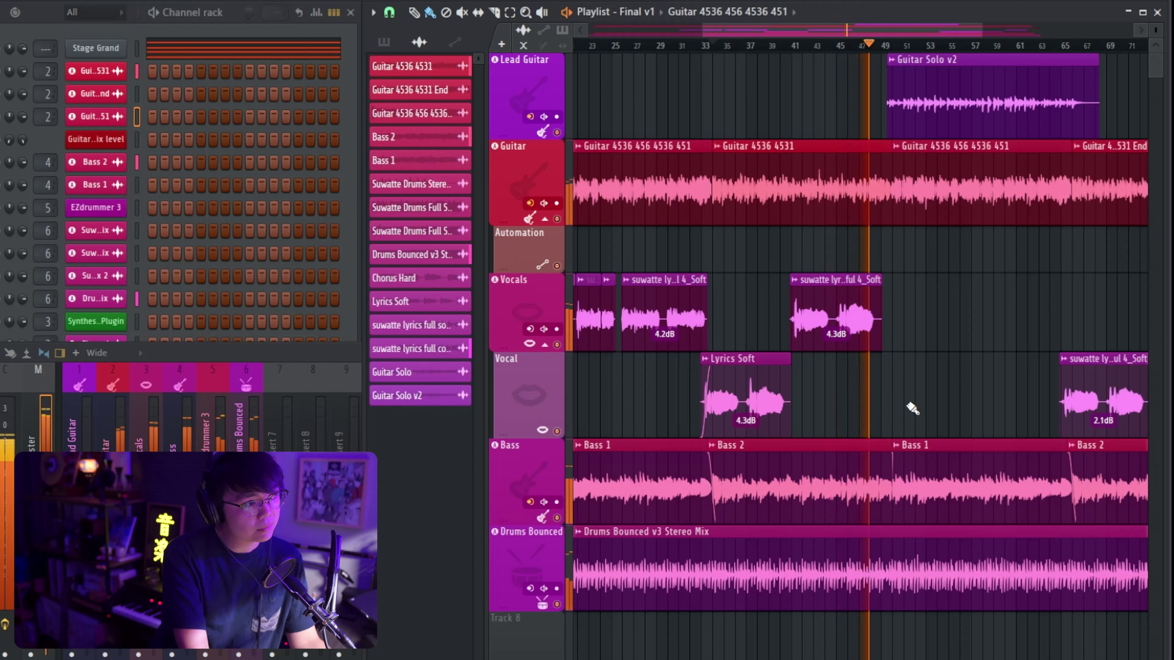
key(space)
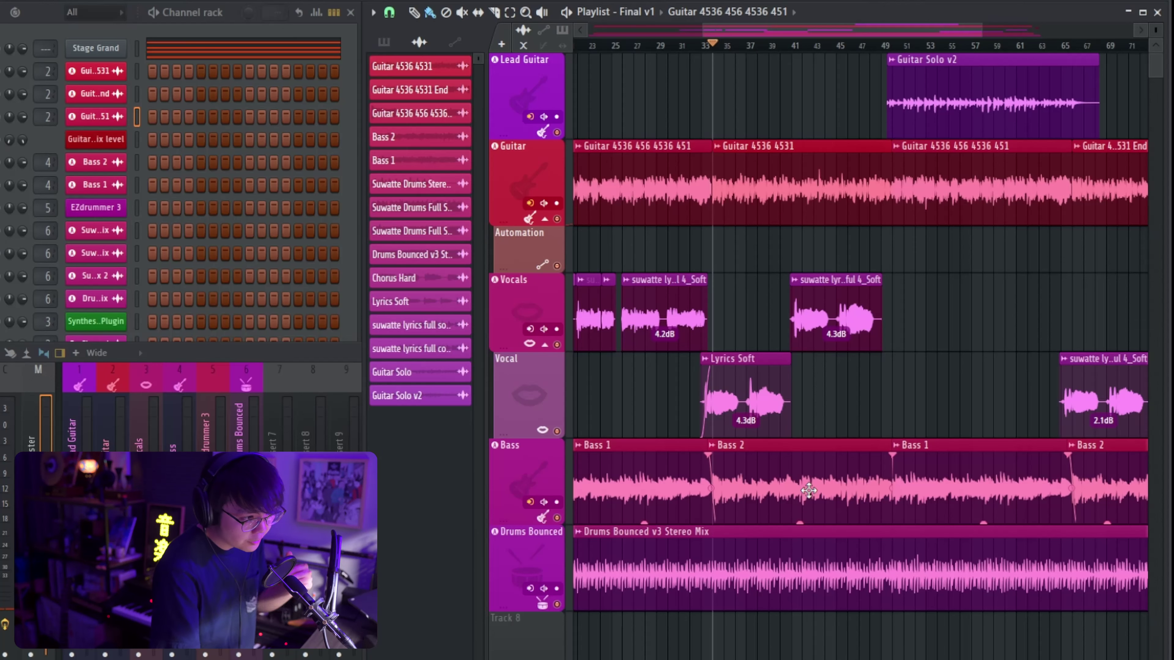
Step: Solo the Drums Bounced track and listen to its pattern in the first vocal section
drag(873, 400, 921, 393)
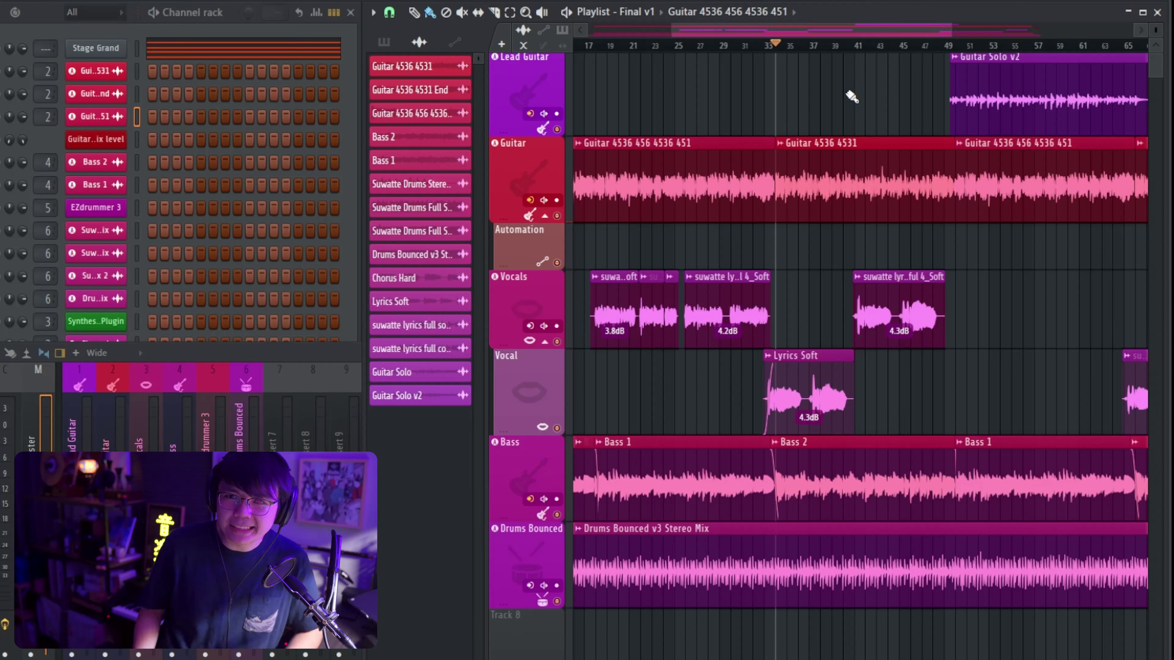
ctrl+click(495, 527)
click(660, 634)
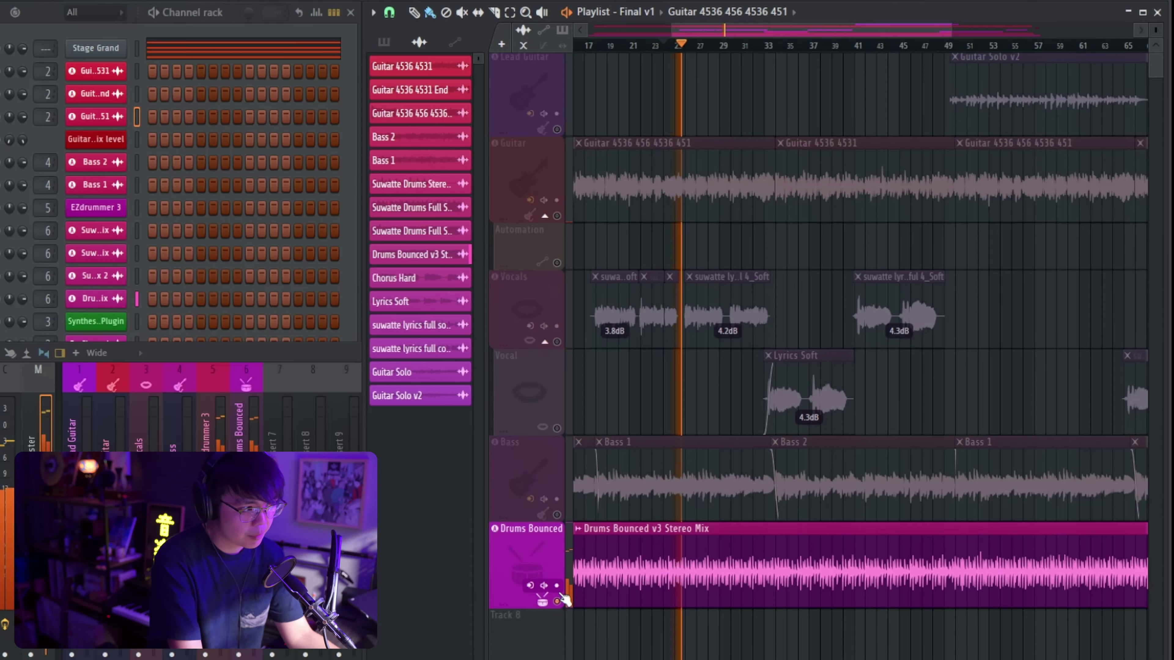
key(space)
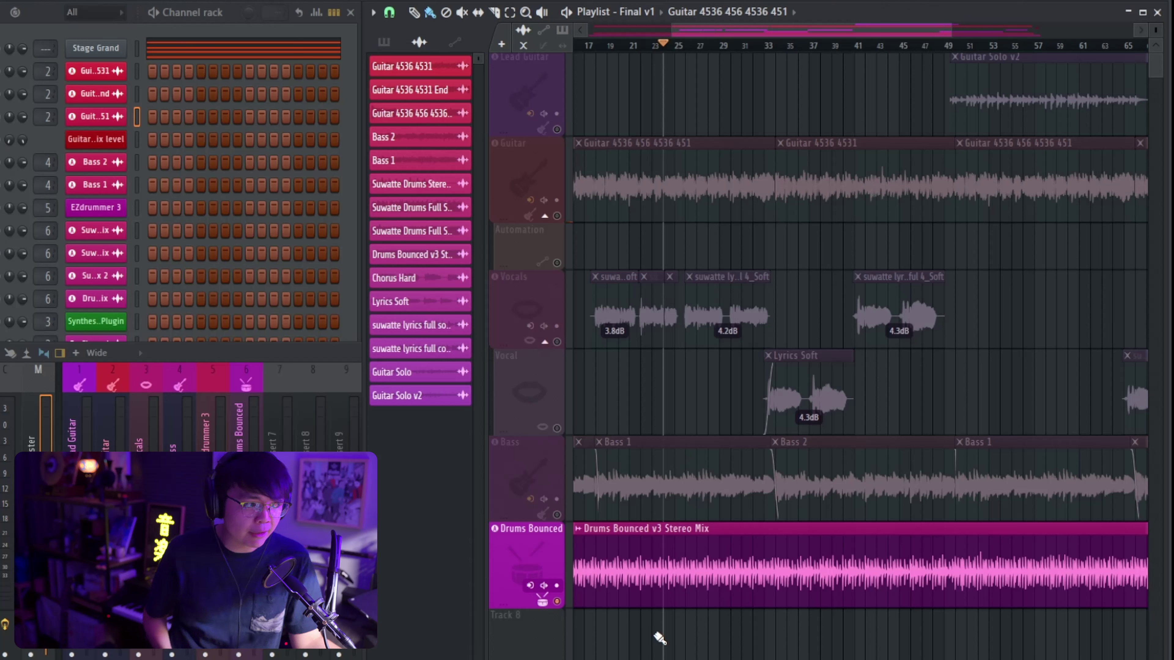
Step: Play the soloed drums from around bar 33, stop playback and unsolo the Drums Bounced track
click(770, 46)
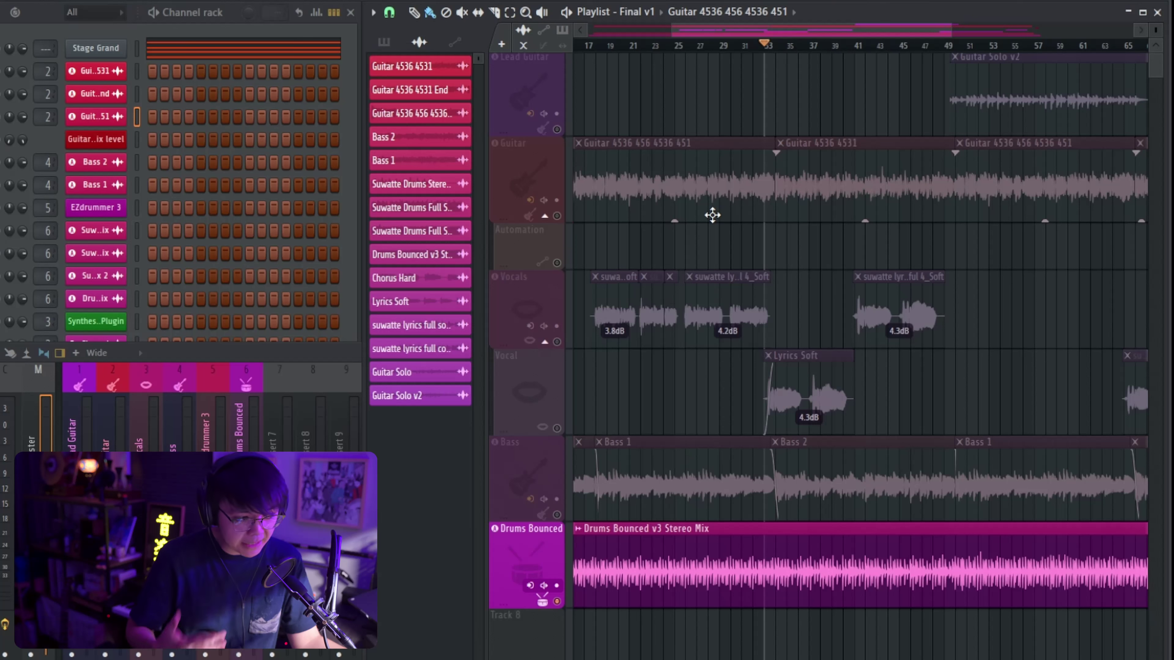
key(space)
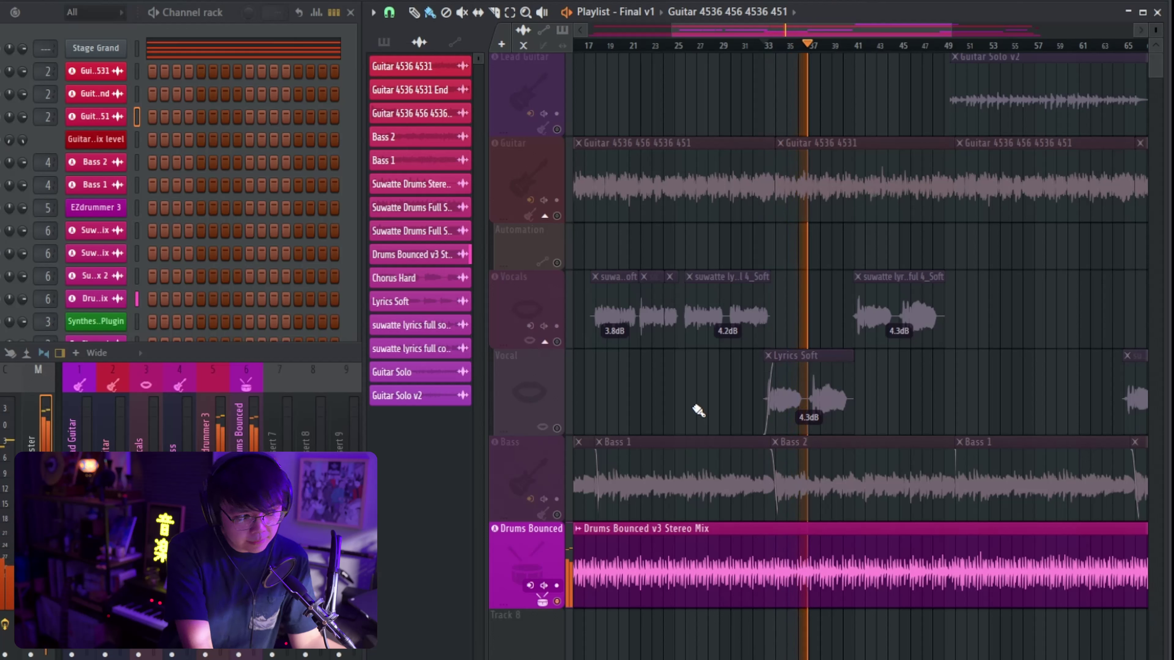
key(space)
click(558, 601)
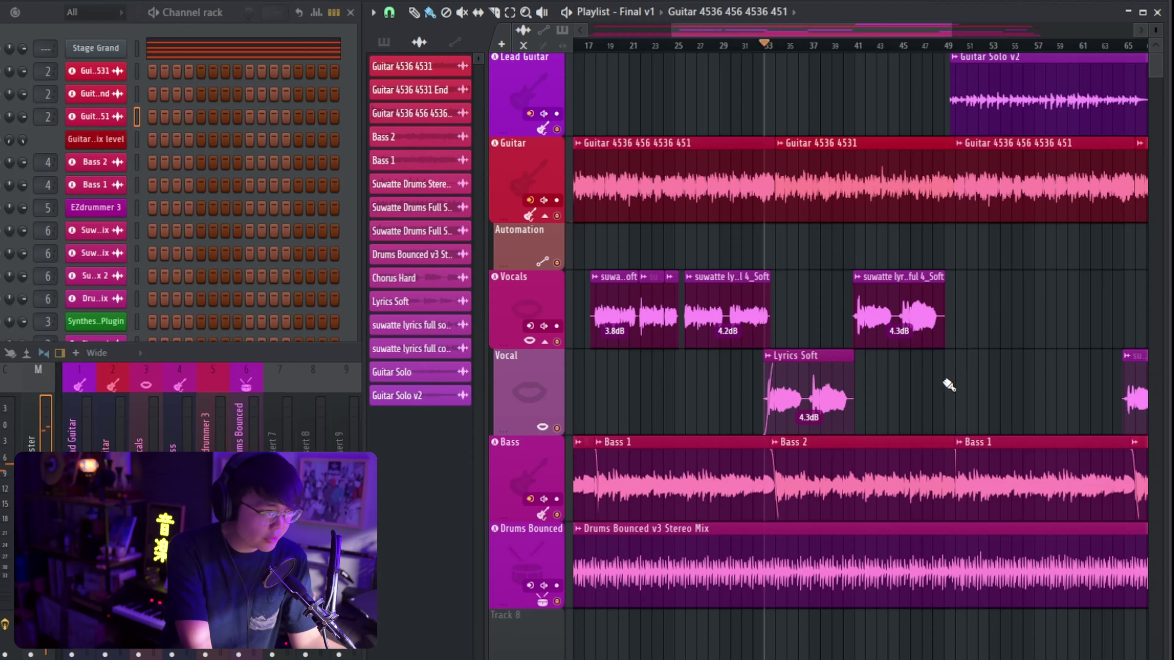
Step: Play the song from about bar 47 to listen to the start of the Guitar Solo v2 section
scroll(767, 69, down, 2)
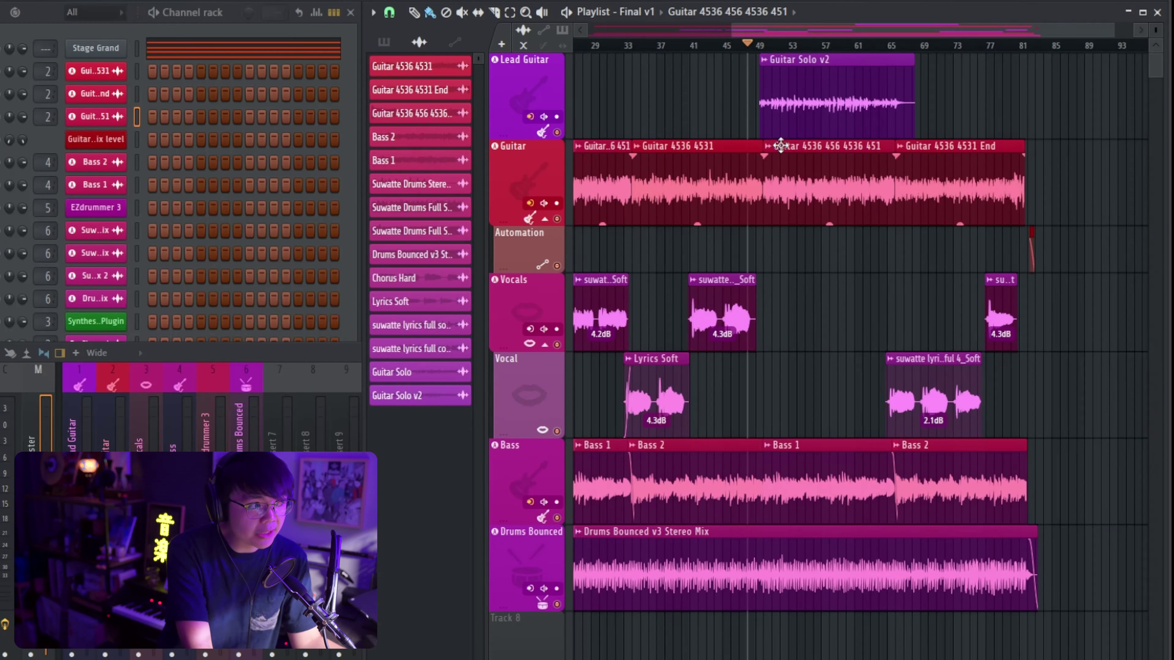
scroll(781, 153, up, 2)
scroll(864, 303, down, 2)
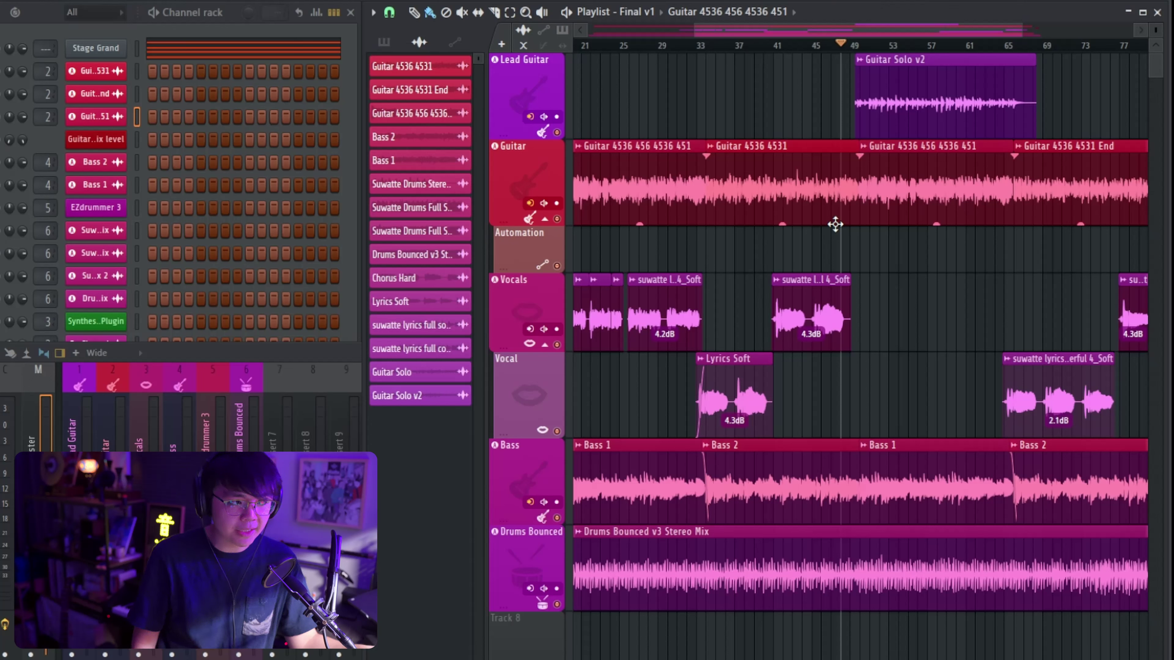
key(space)
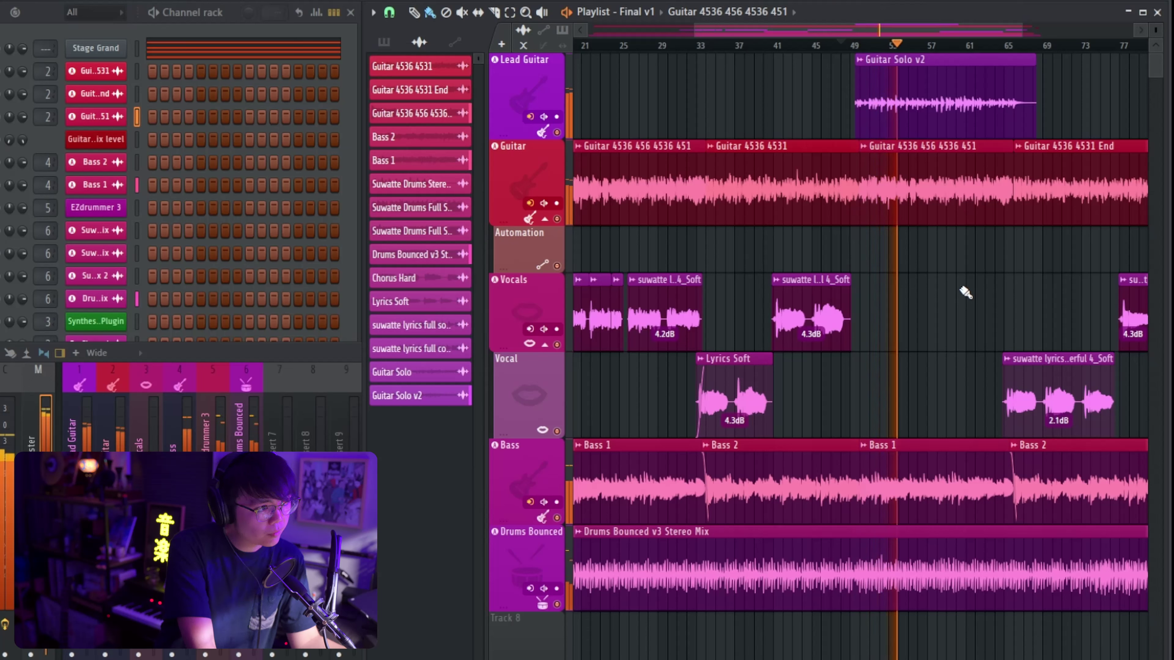
key(space)
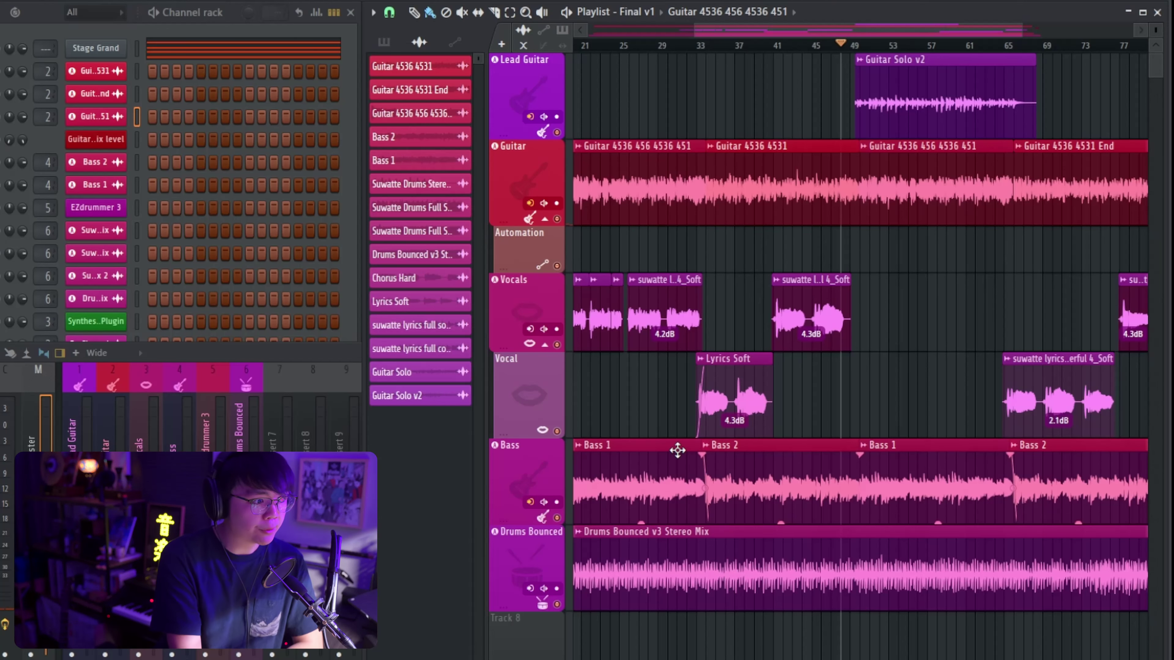
Step: Play the song's ending from about bar 78, and move the playhead to the start of the Guitar Solo v2 clip
drag(886, 398, 851, 407)
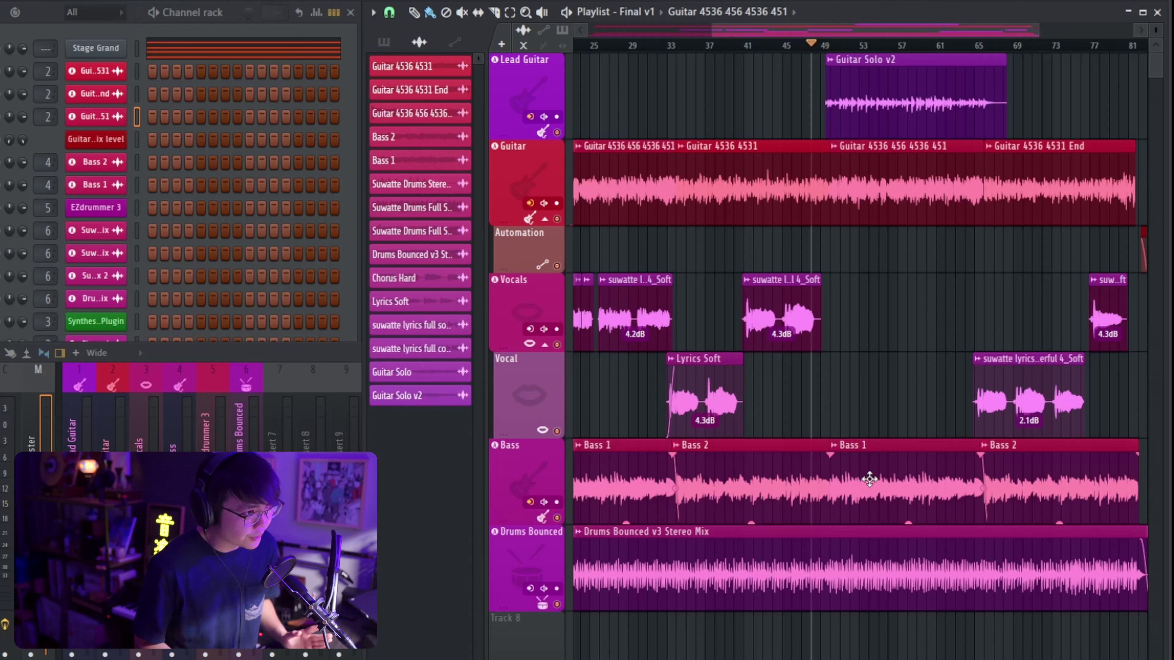
scroll(996, 328, right, 4)
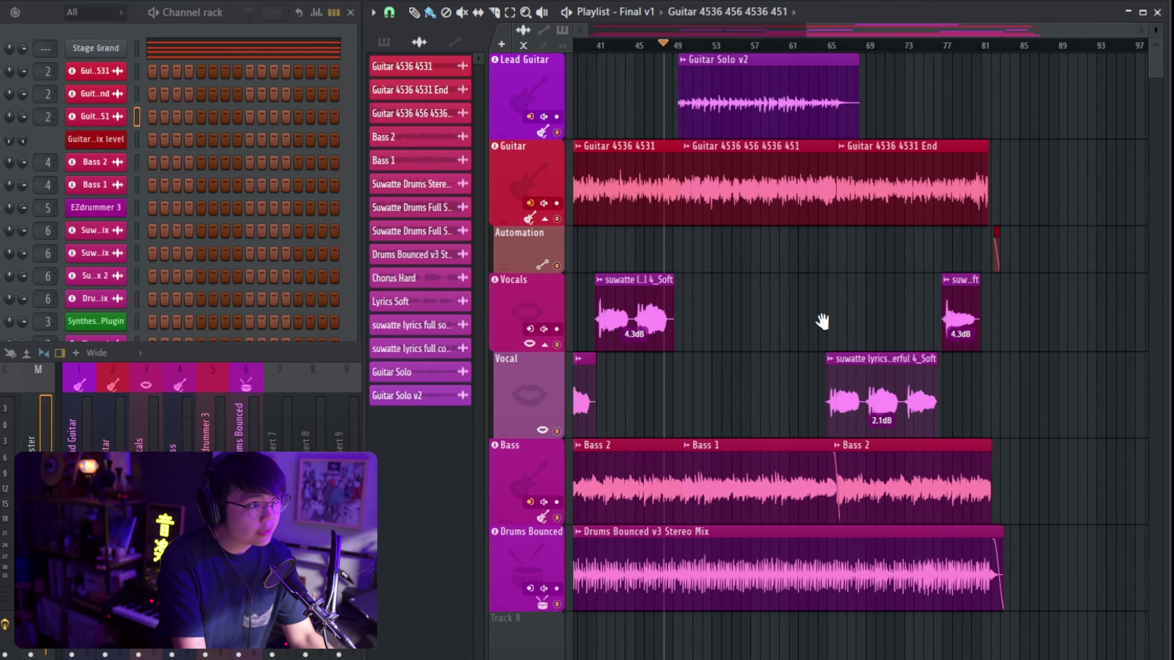
click(780, 45)
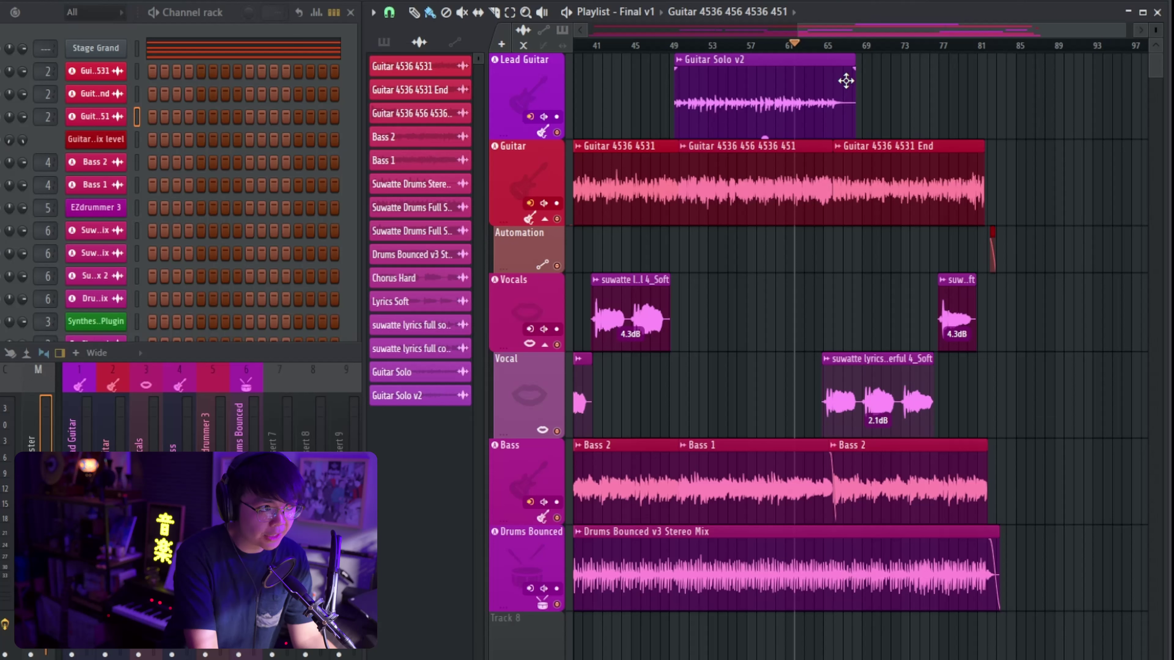
click(956, 44)
key(space)
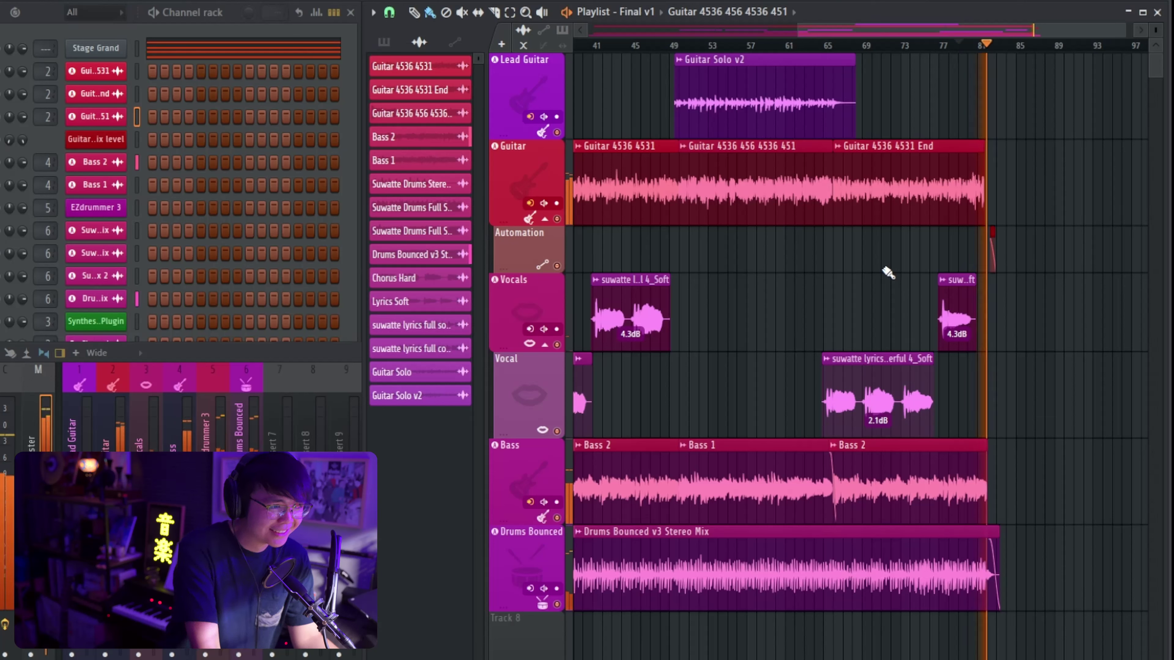
drag(820, 341, 1126, 406)
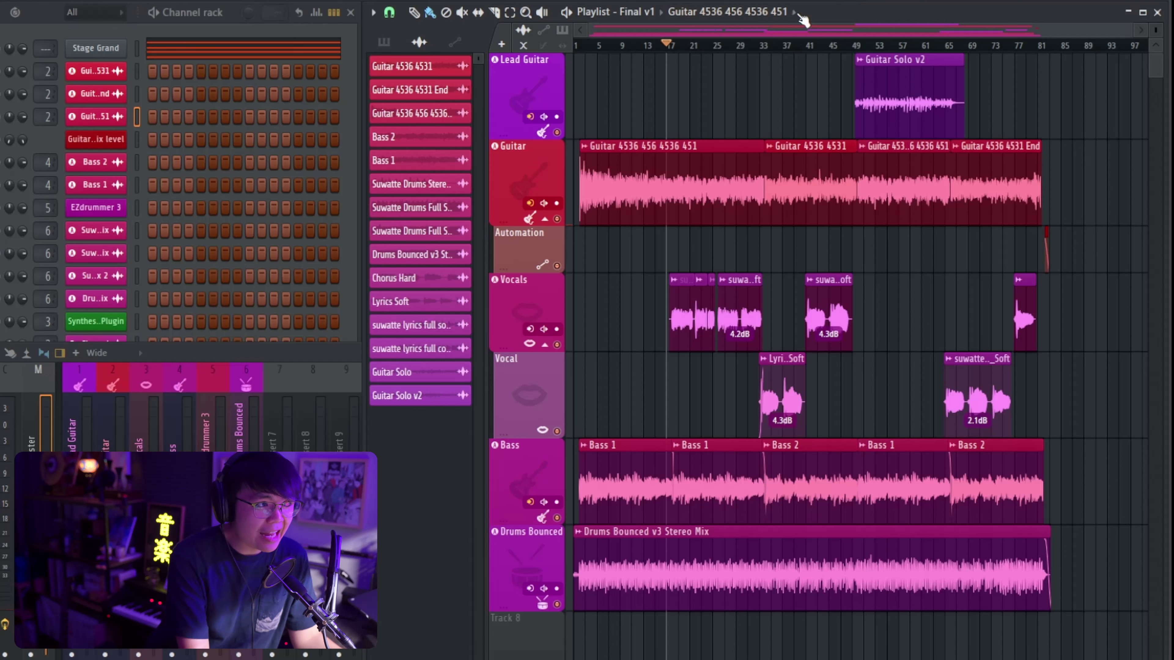
drag(759, 45, 854, 55)
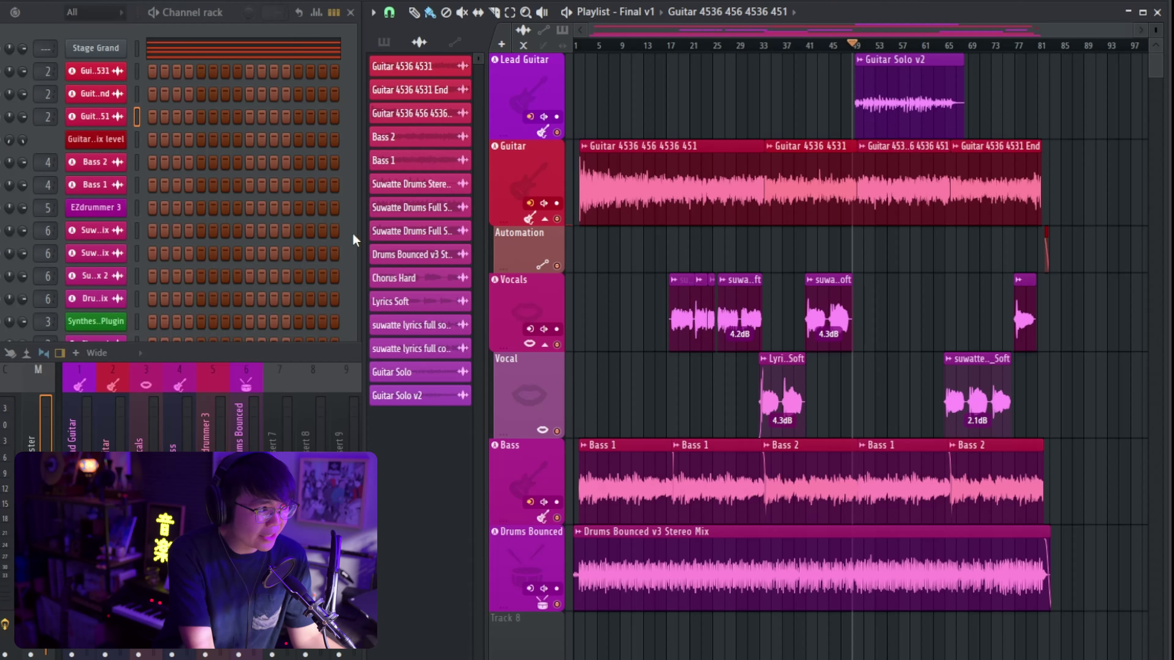
Step: Open the Fruity NoteBook 2 plugin on the mixer's Current track to view the lyrics
click(358, 319)
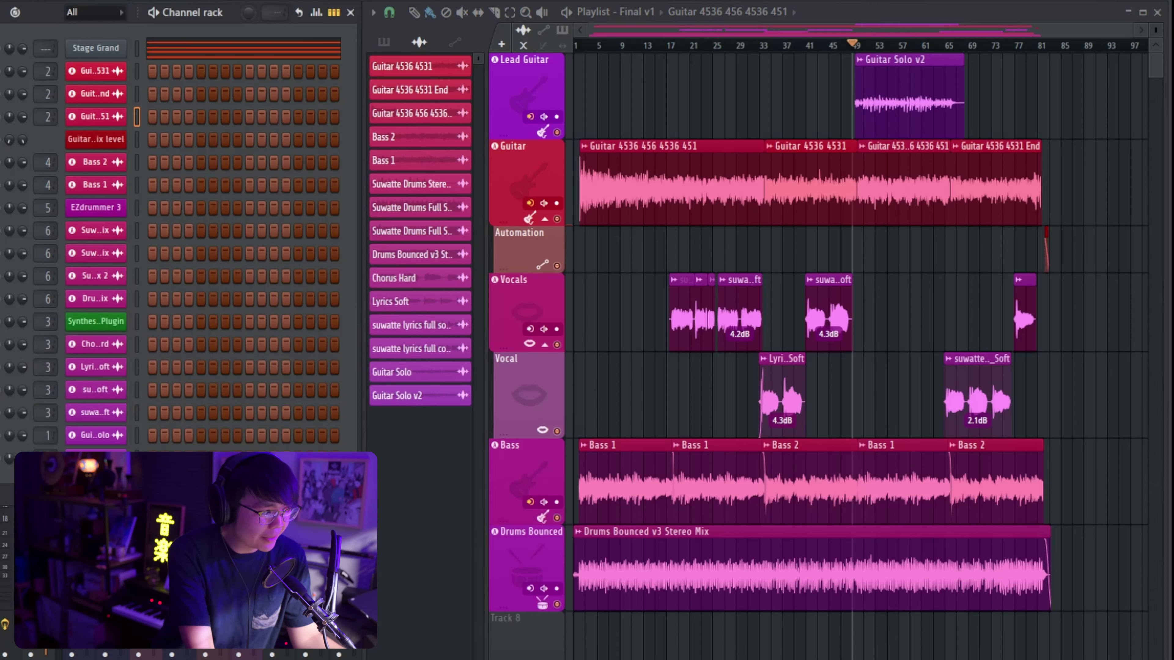
key(F9)
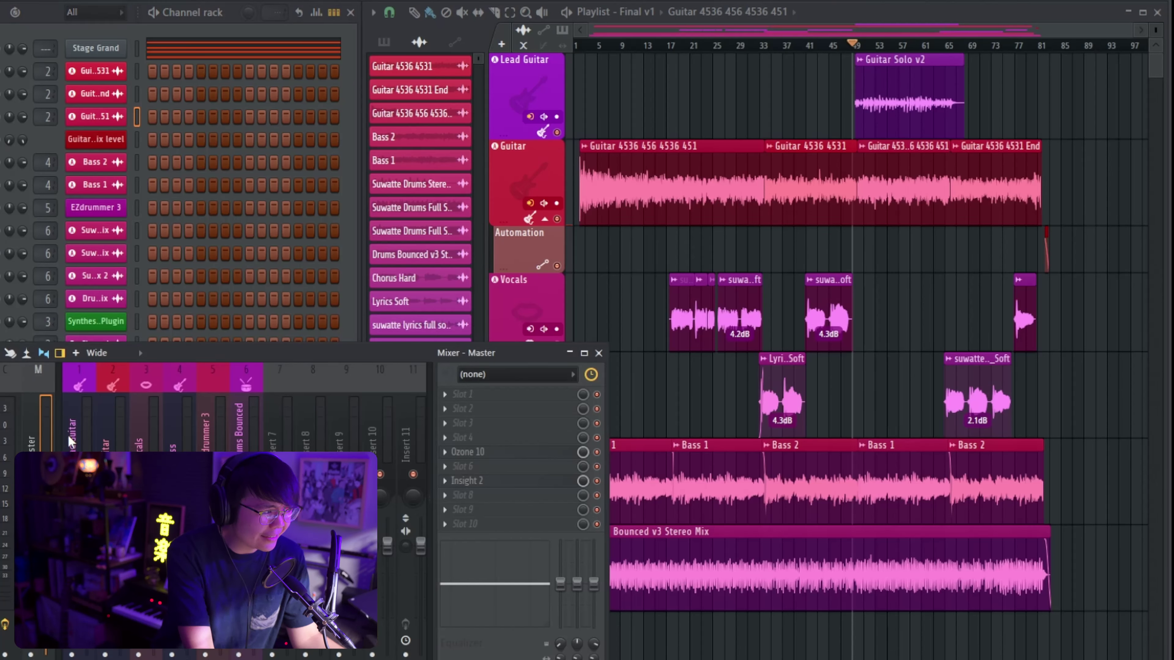
click(5, 432)
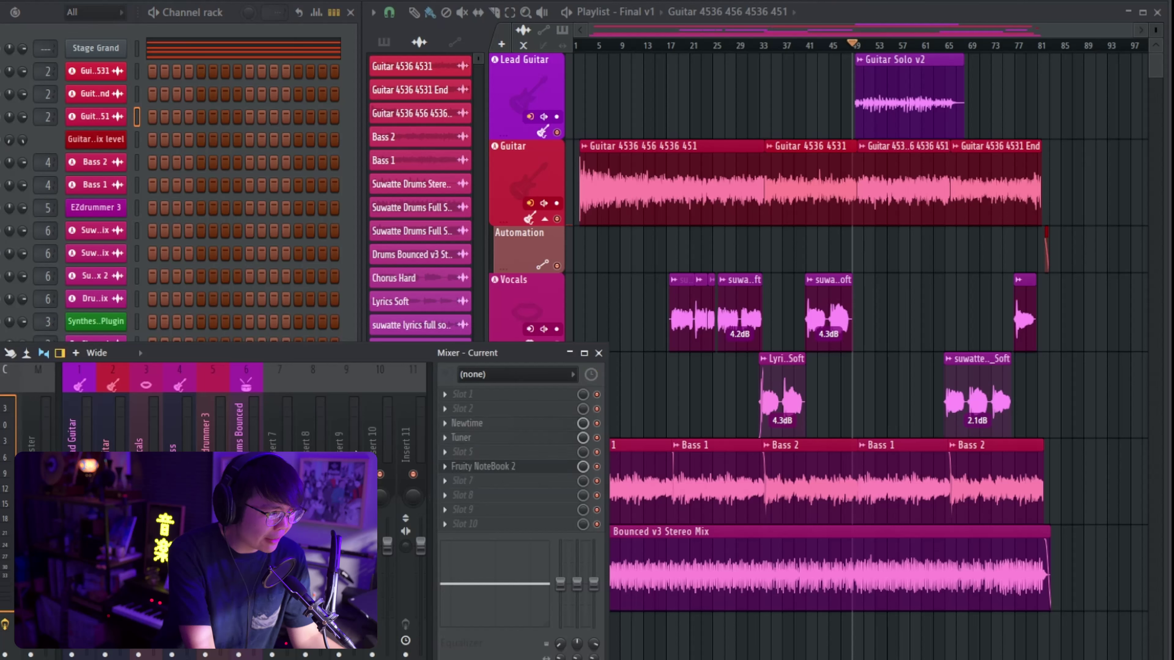
click(495, 471)
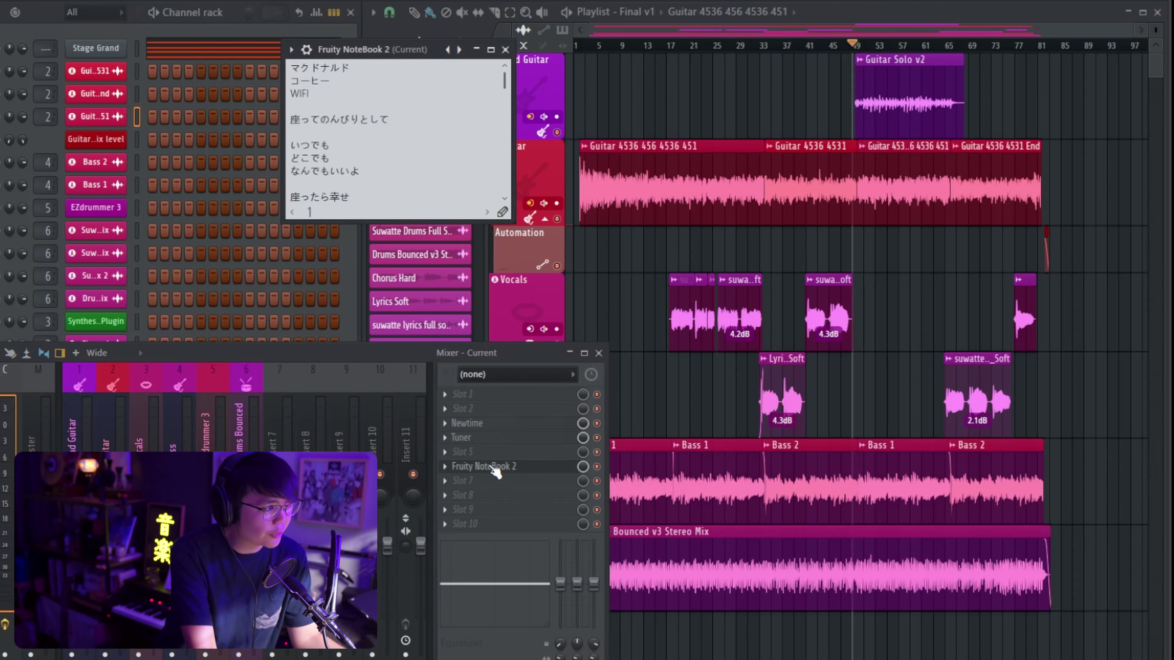
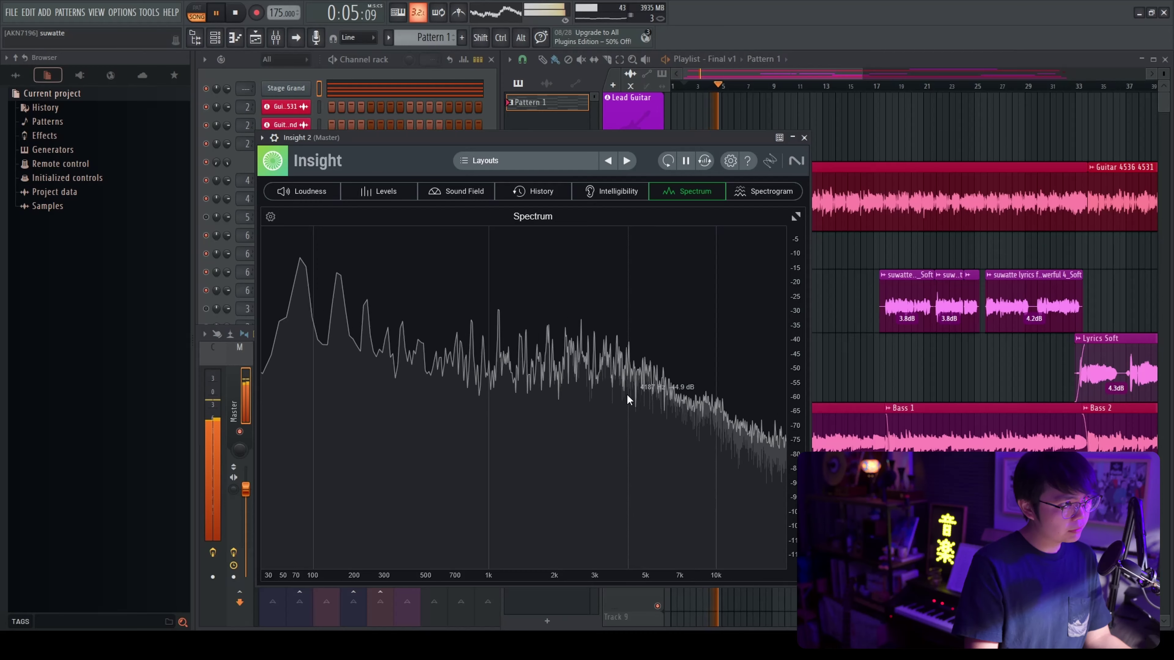
Step: Stop playback and place the playhead at bar 17, where the vocals begin
key(space)
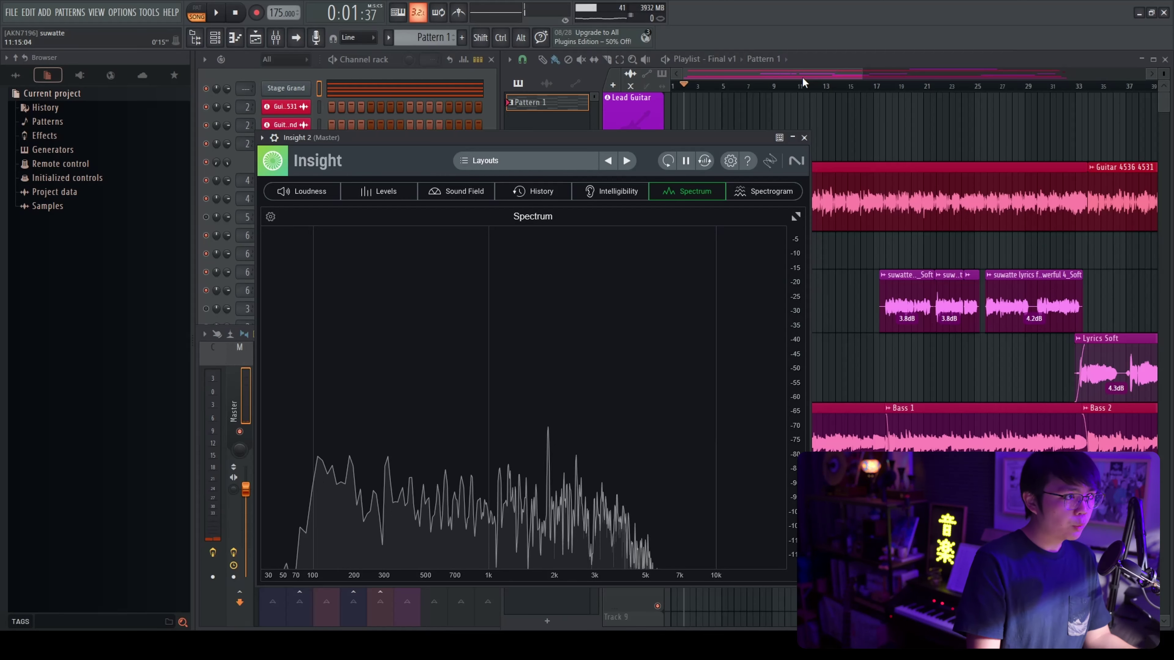
drag(801, 76, 831, 78)
click(798, 87)
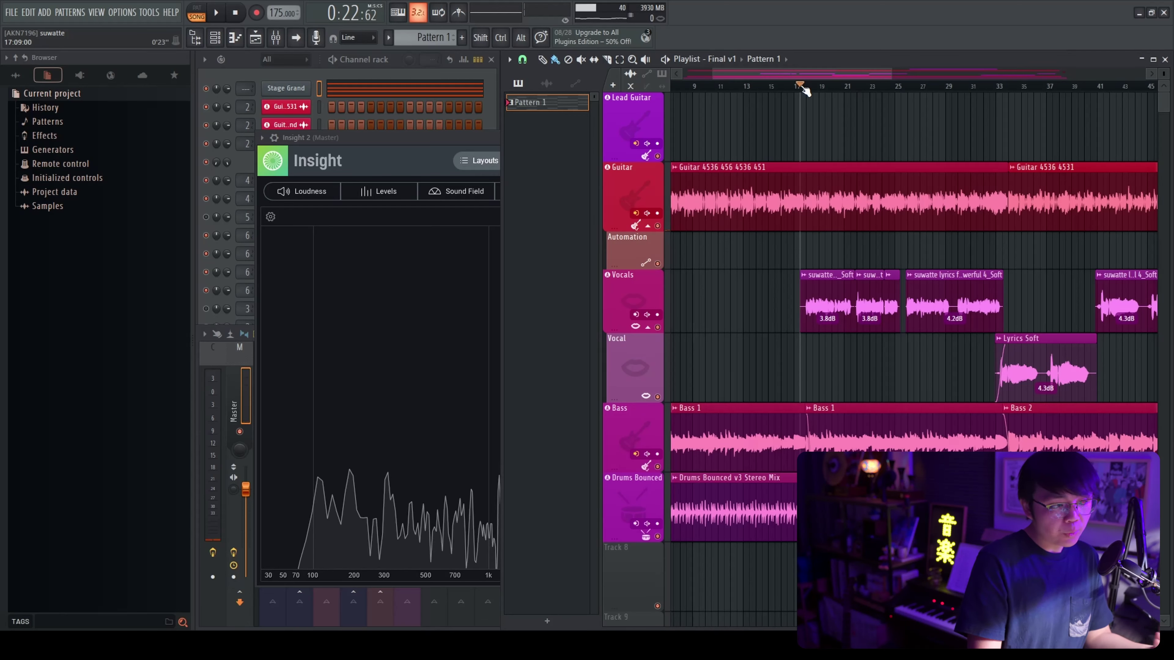
Step: Bring up the Insight 2 spectrum analyzer on the Master track and close it to free the mixer
click(804, 89)
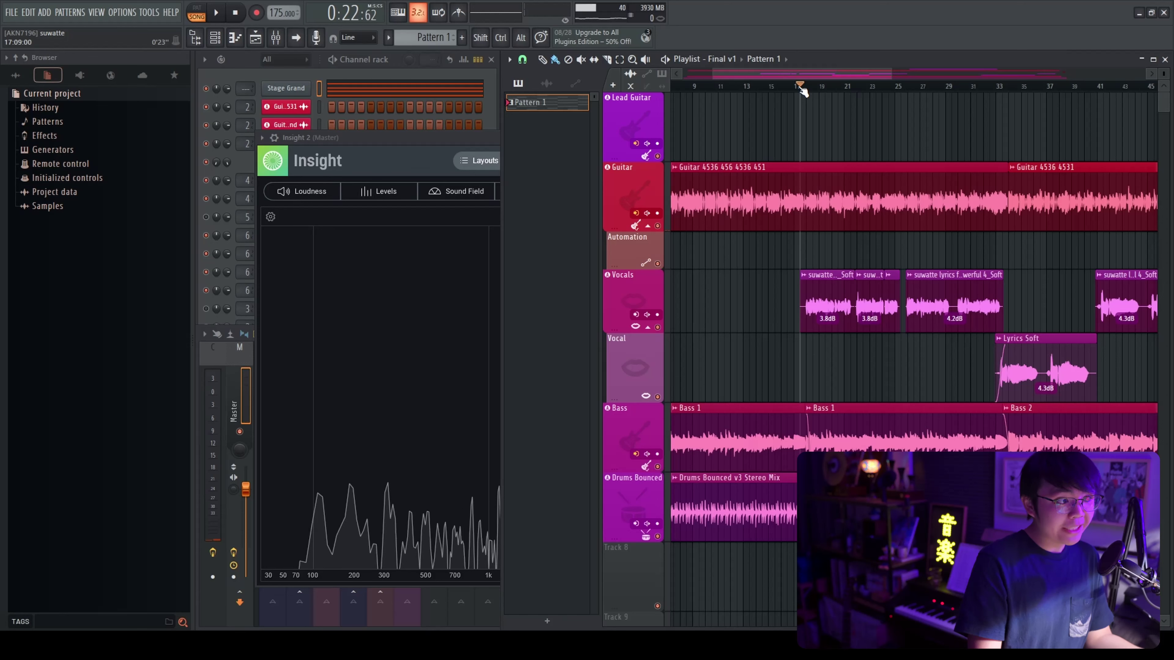
click(422, 154)
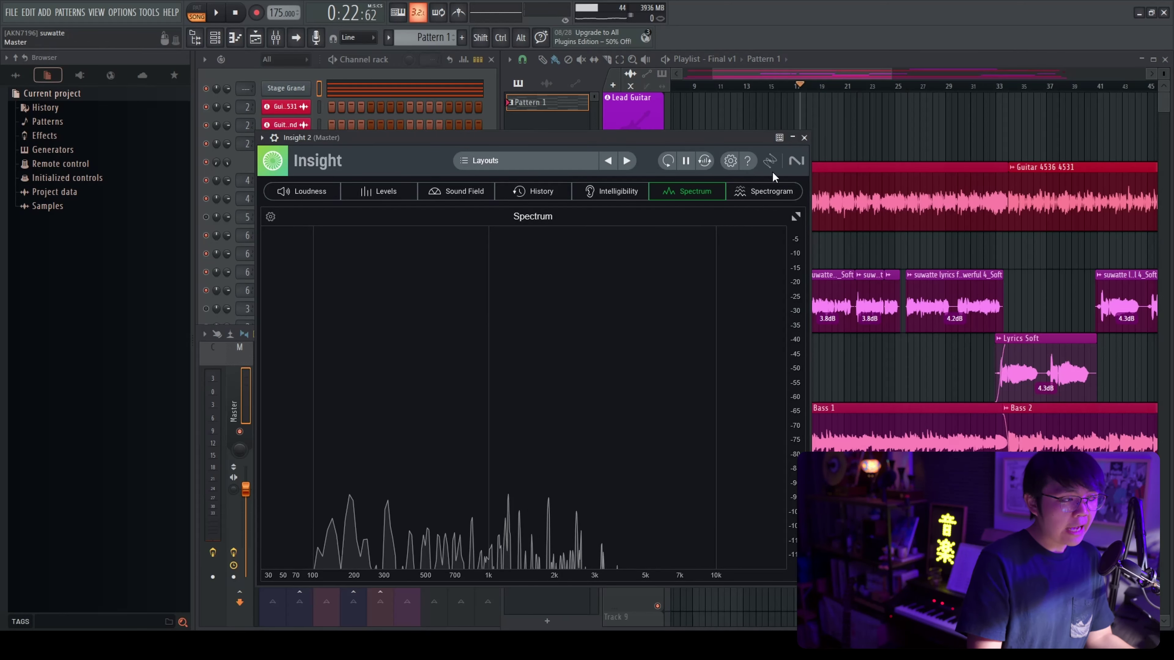
click(804, 138)
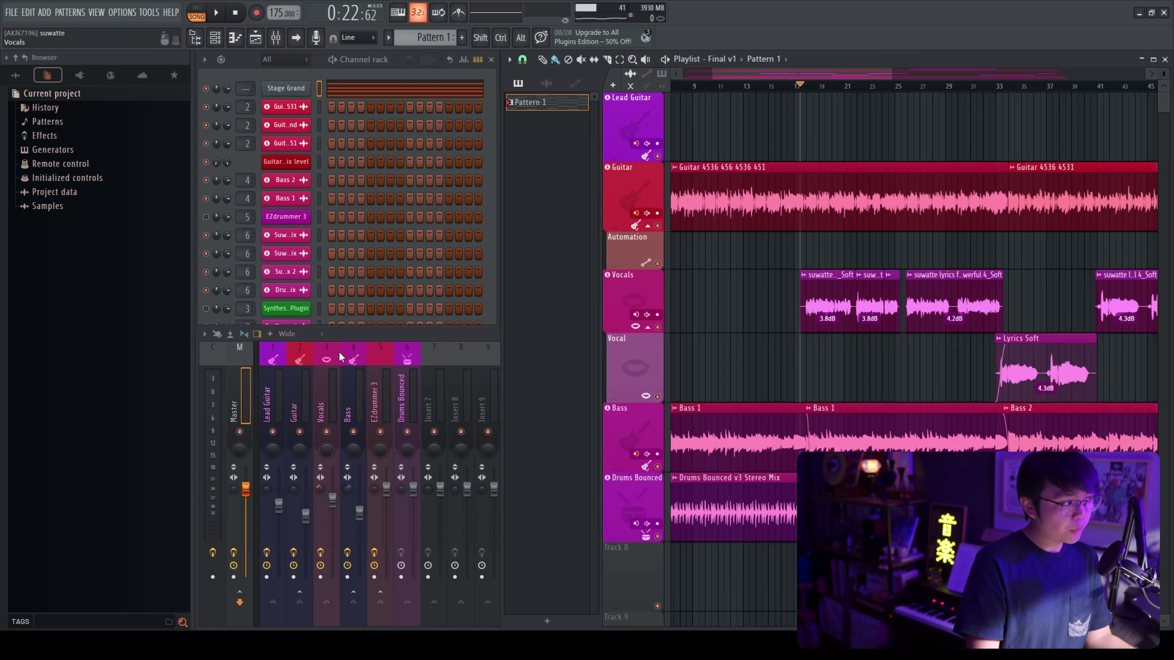
Step: Switch between the Vocals and Guitar mixer tracks to examine how Vocals is routed to Guitar
click(322, 408)
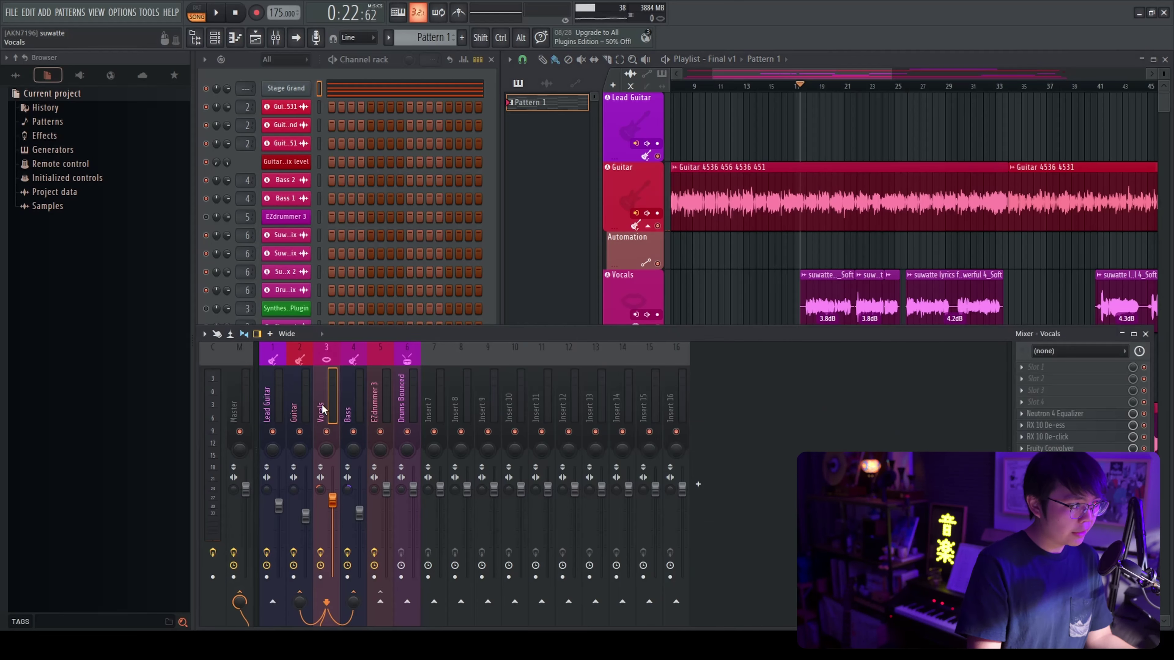
click(310, 415)
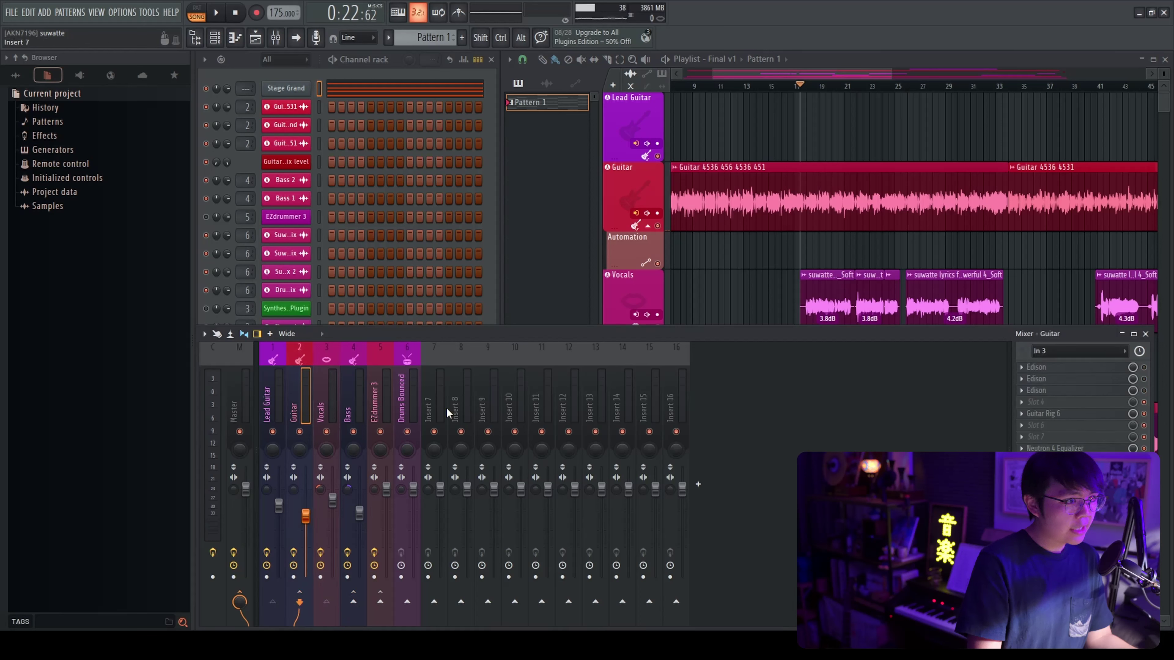
click(328, 400)
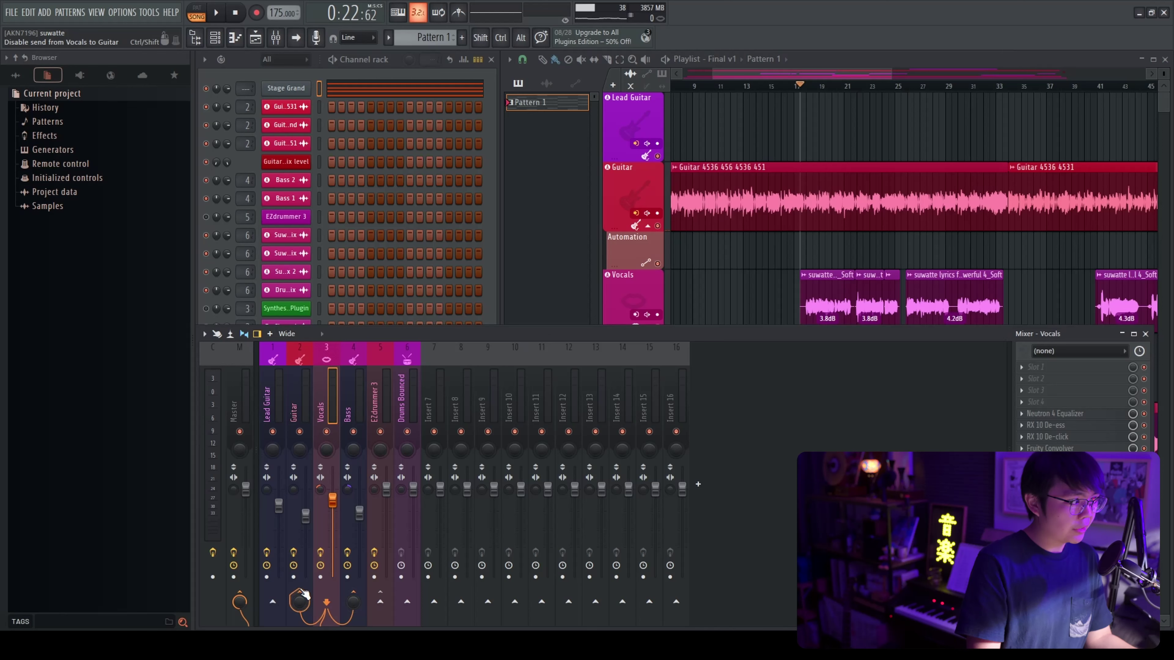
click(308, 413)
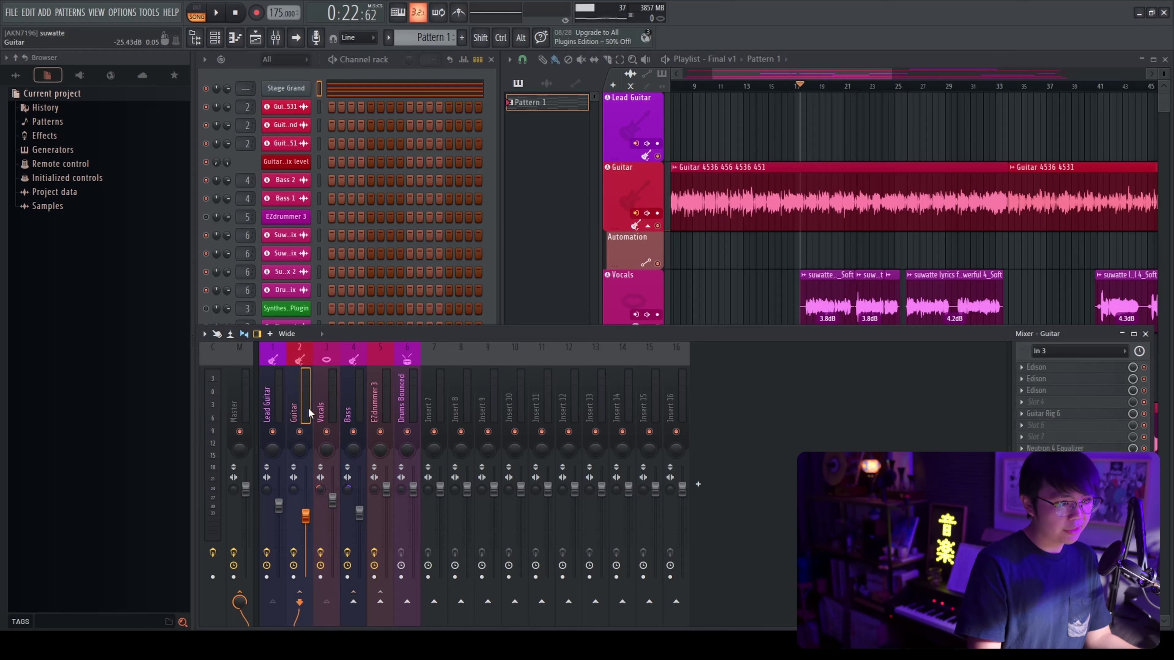
Step: Open both Neutron 4 Equalizers on the Guitar track, closing the first and keeping the Guitar - EQ 2 window open
click(1058, 448)
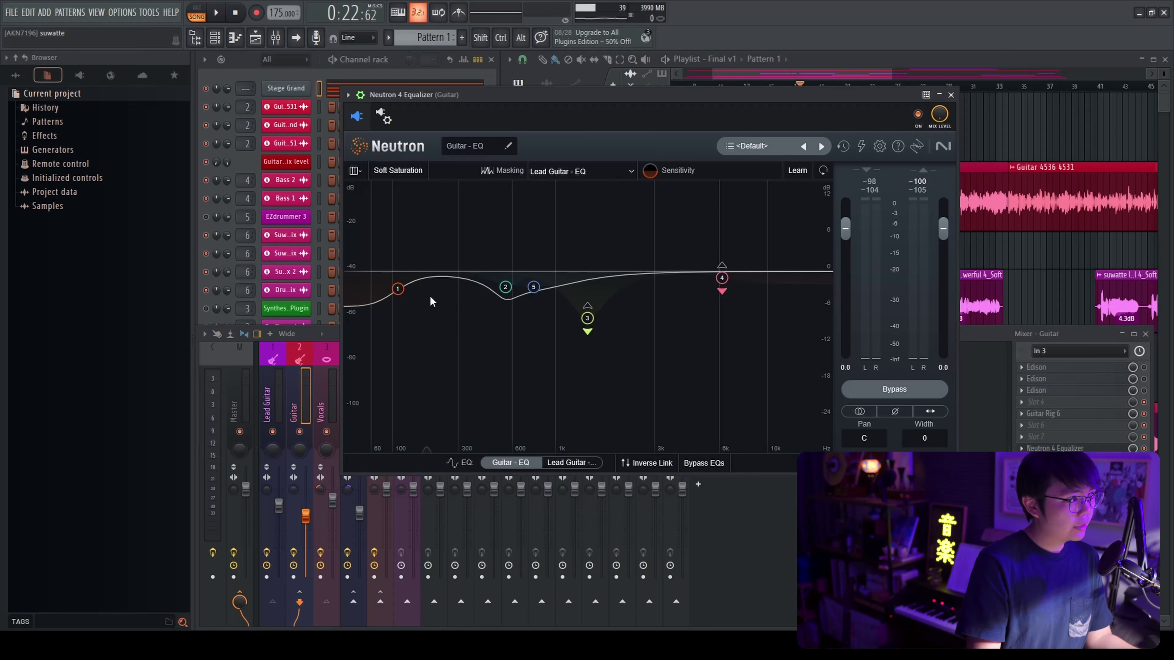
click(1058, 460)
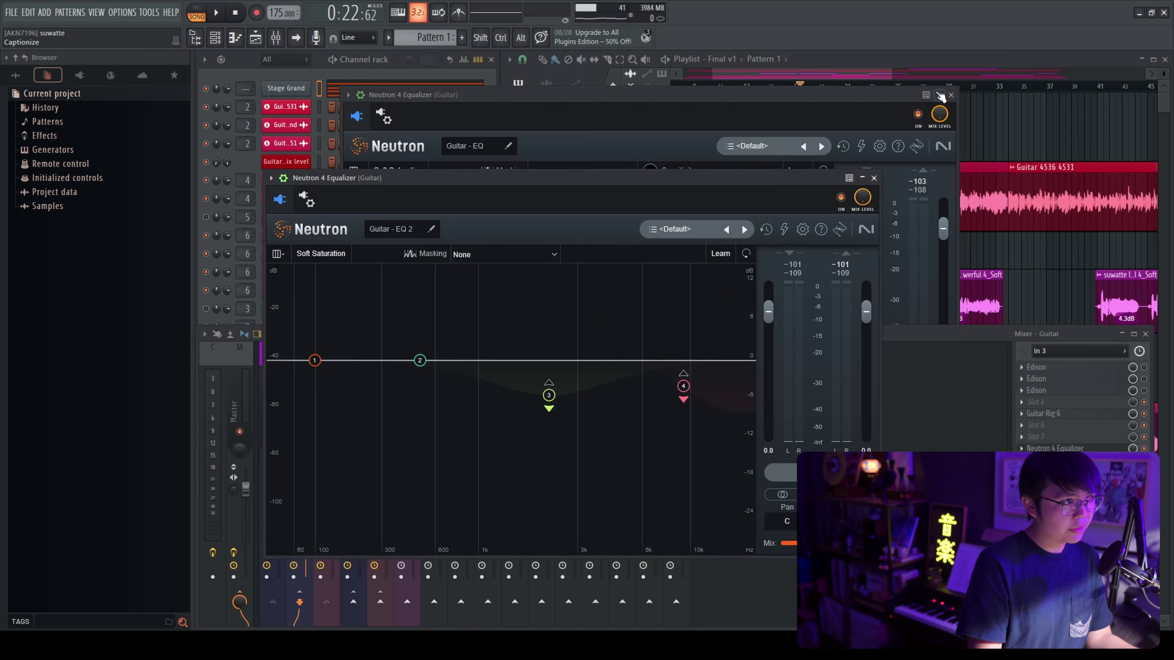
click(951, 95)
drag(647, 177, 682, 156)
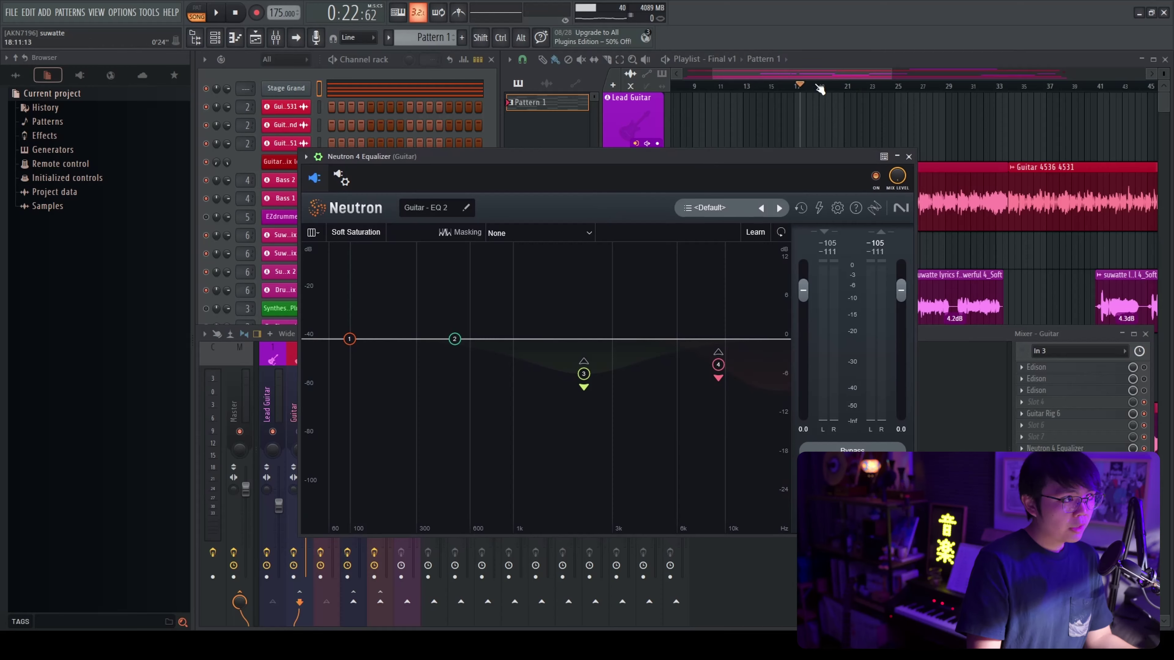
Step: Set Guitar - EQ 2's masking source to Vocals - EQ and place the playhead at about bar 26
click(794, 76)
mouse_move(795, 76)
mouse_down()
mouse_move(851, 74)
mouse_move(806, 78)
mouse_up()
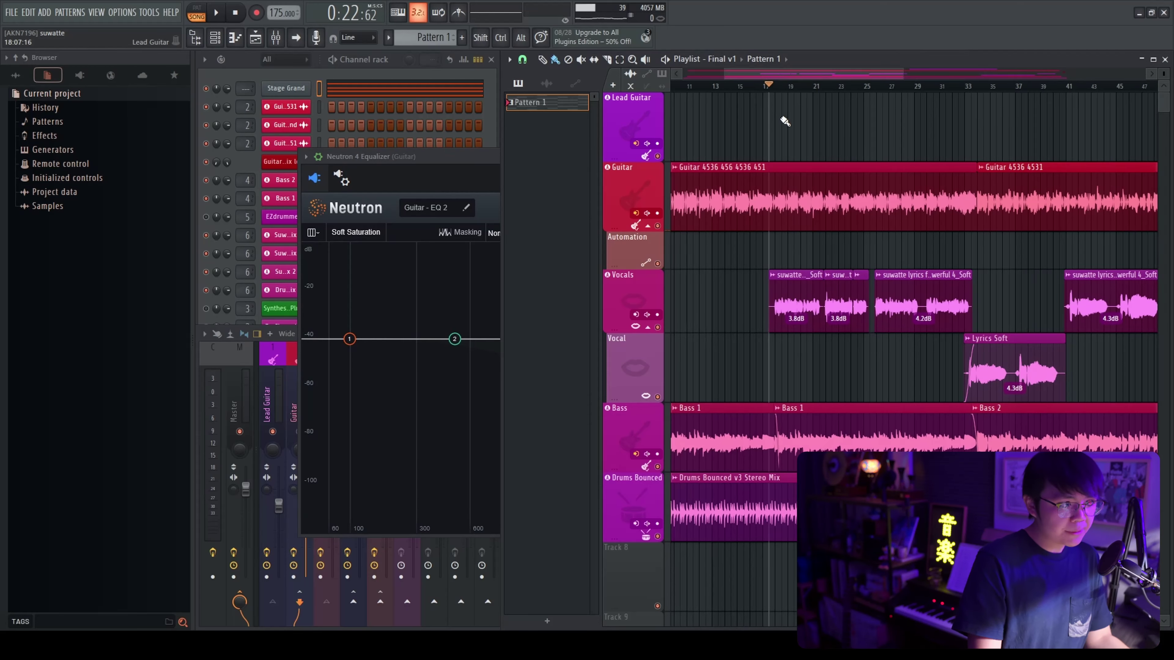
scroll(742, 180, up, 4)
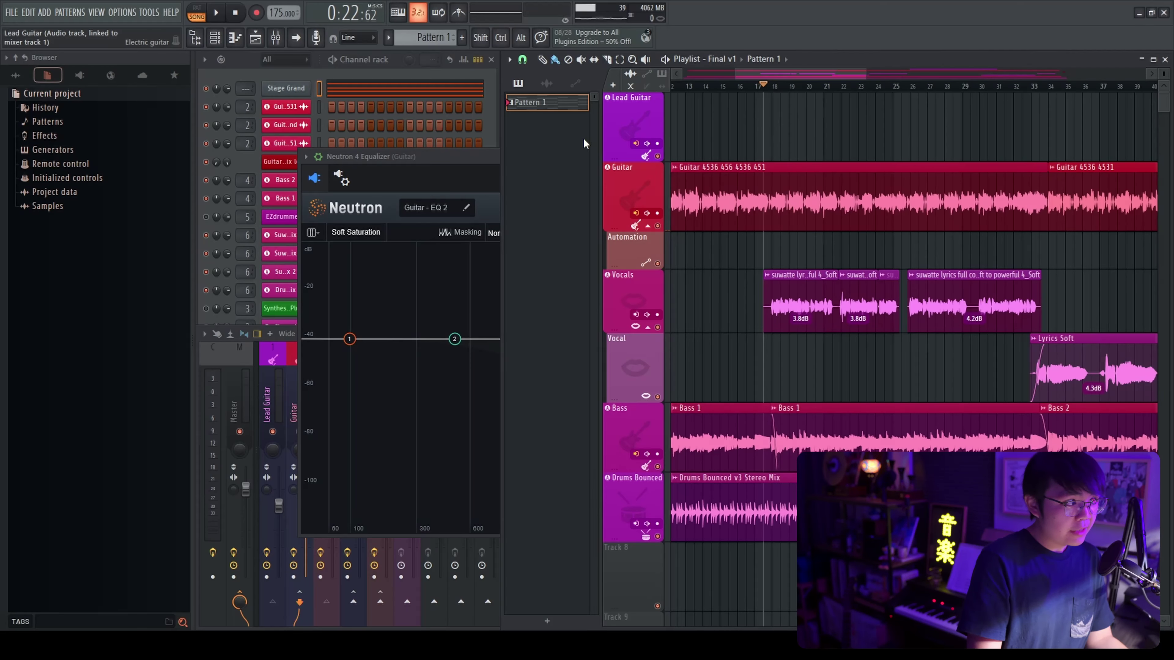
drag(497, 160, 355, 159)
drag(546, 165, 598, 159)
click(793, 80)
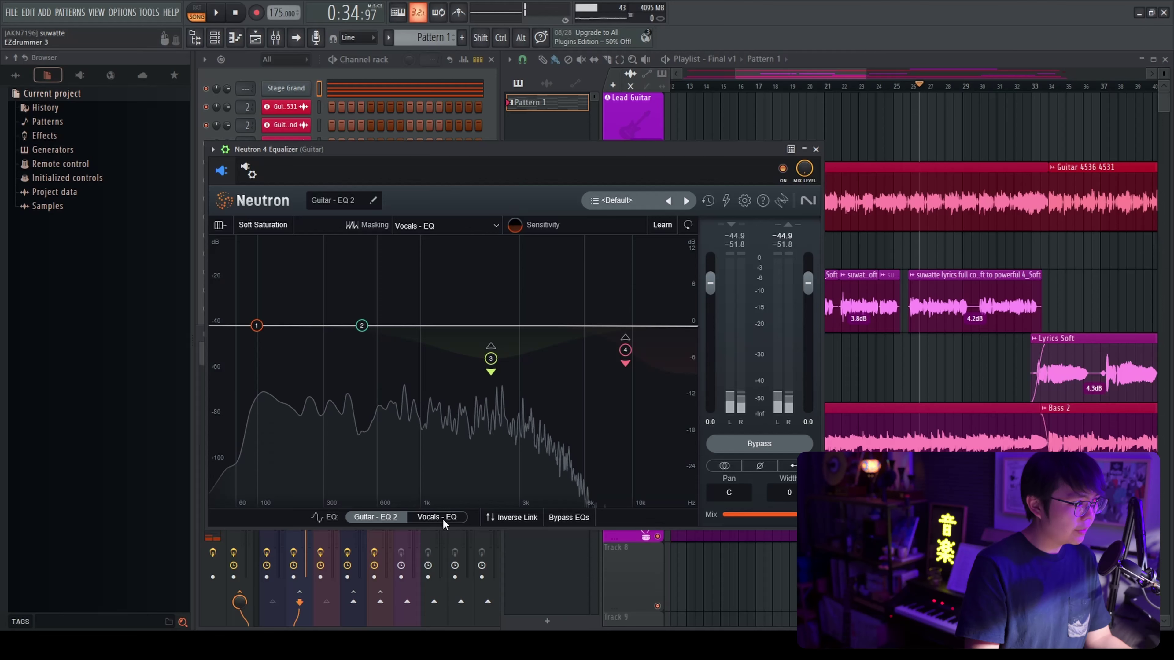
Step: Play the song from about bar 26 while comparing the Guitar - EQ 2 and Vocals - EQ curves for masking, then stop playback
click(441, 518)
click(384, 517)
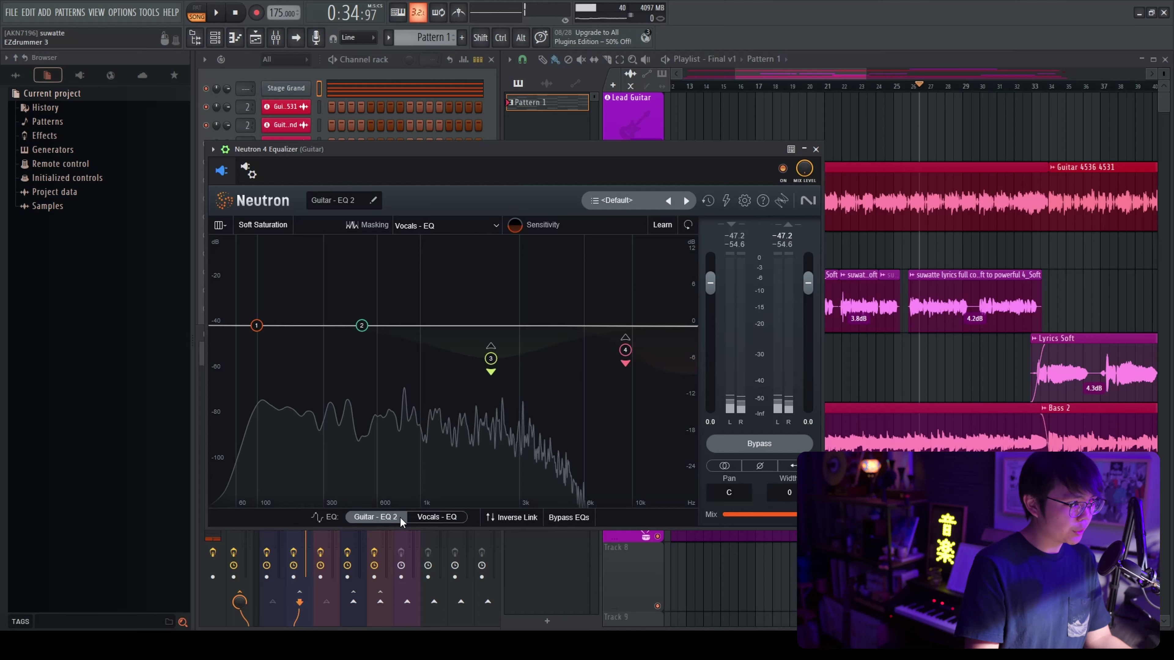
click(552, 547)
key(space)
click(269, 517)
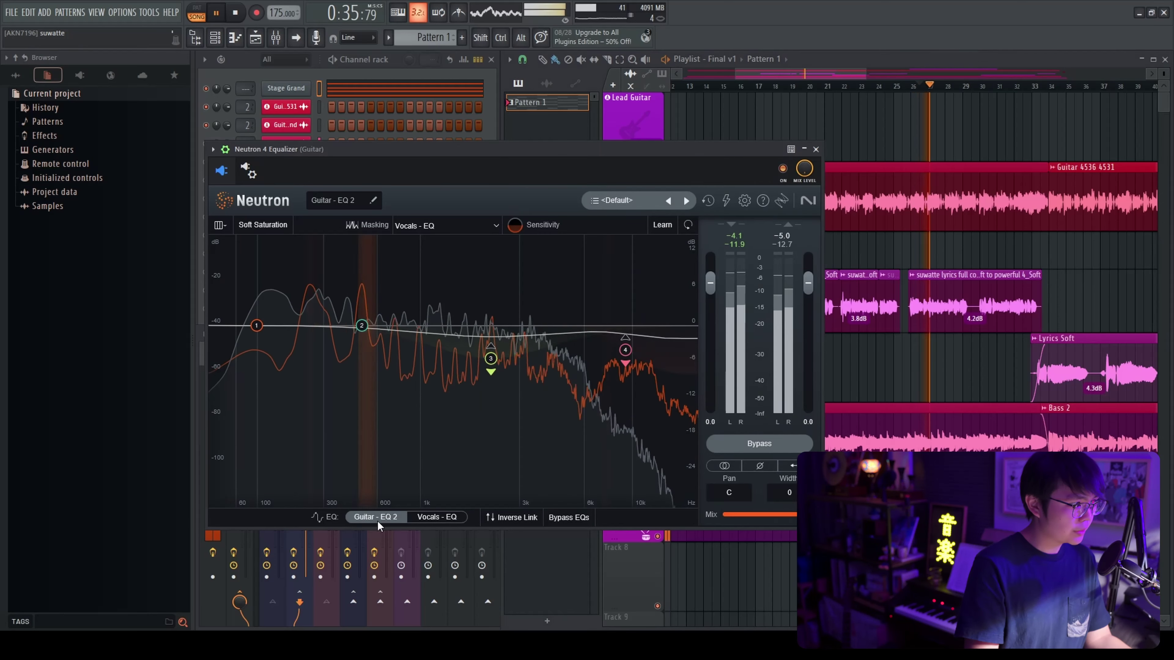
click(414, 518)
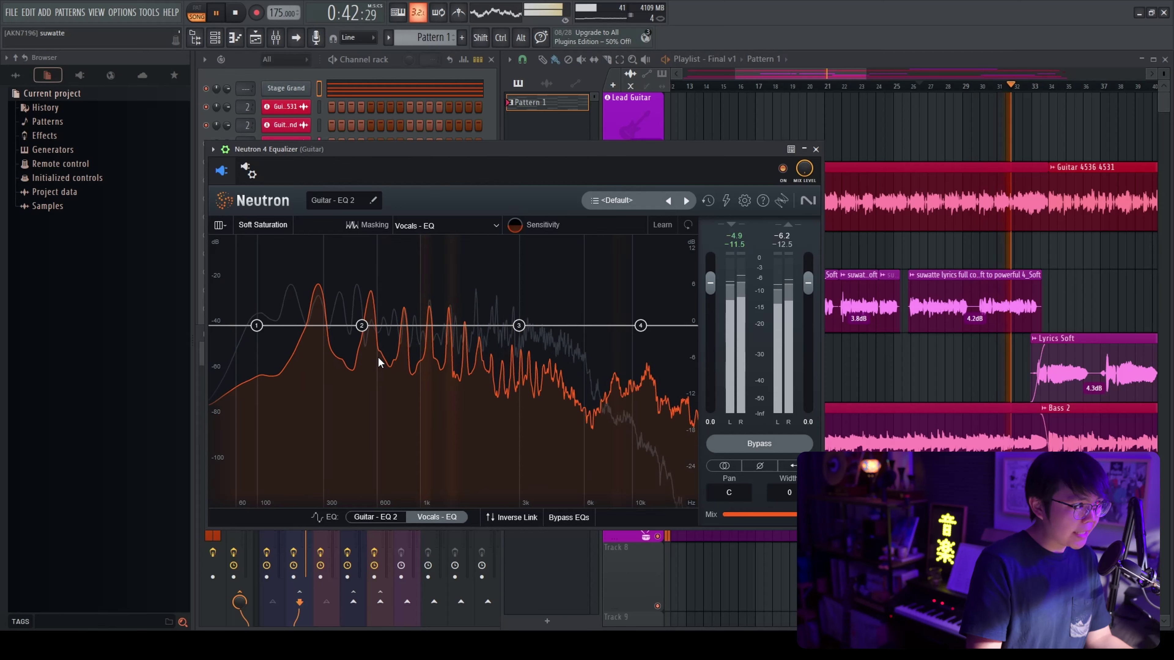
click(375, 517)
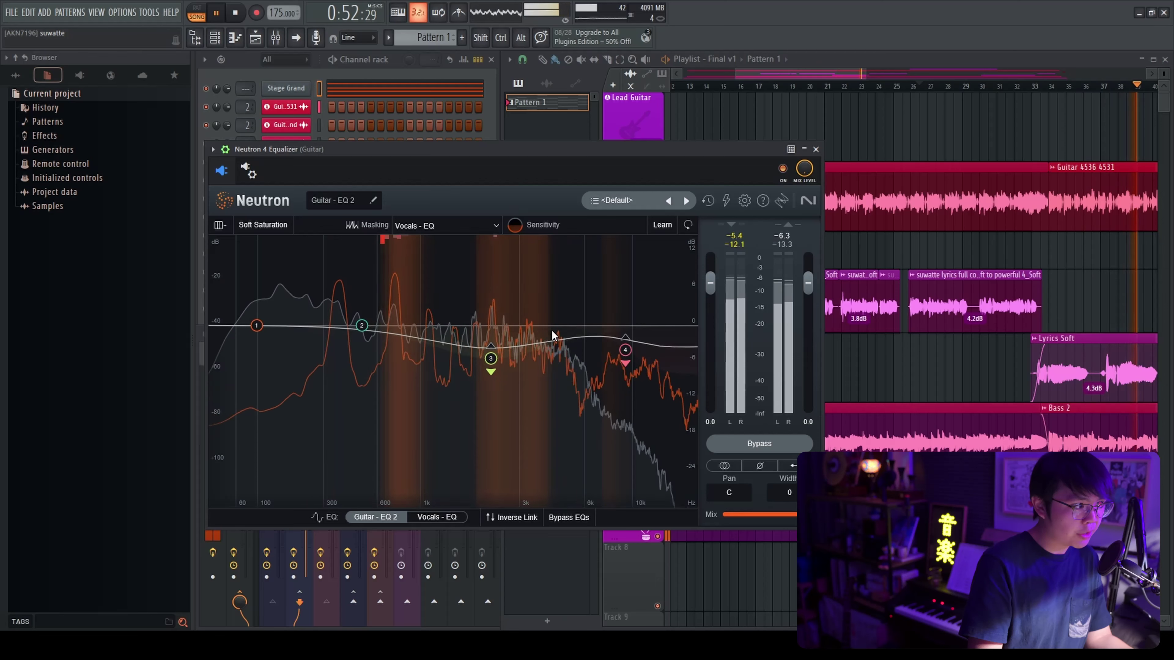
key(space)
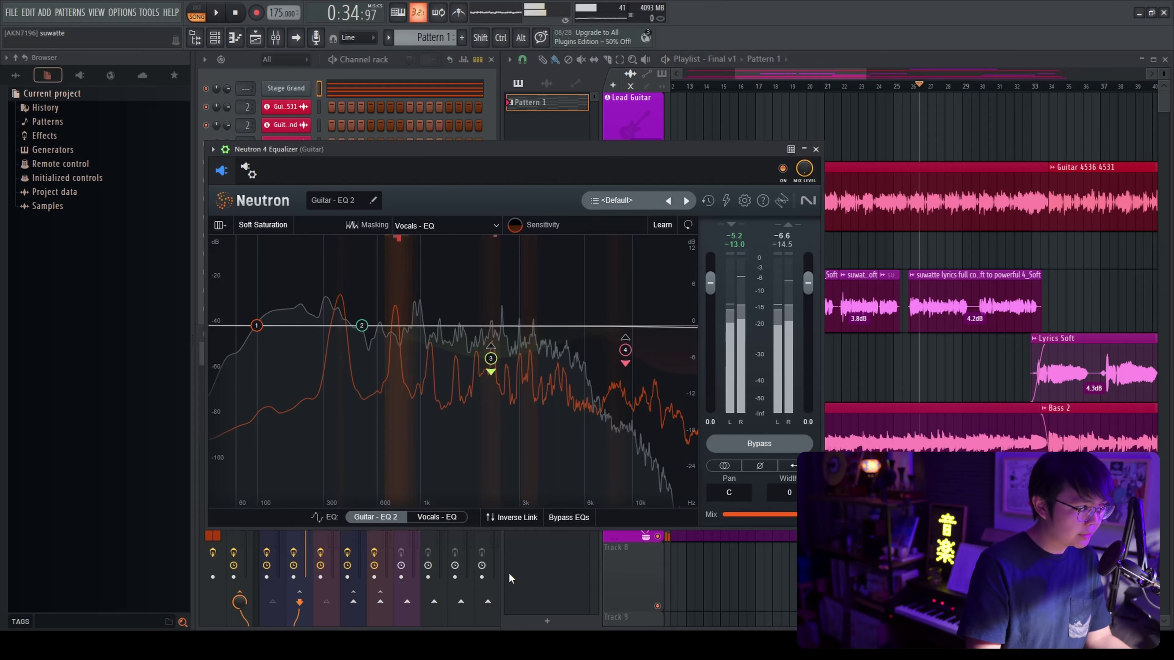
Step: Open the Bass track's Neutron 4 Equalizer and play from about bar 26, comparing the Vocals - EQ and Bass - EQ curves for masking
click(221, 613)
click(351, 400)
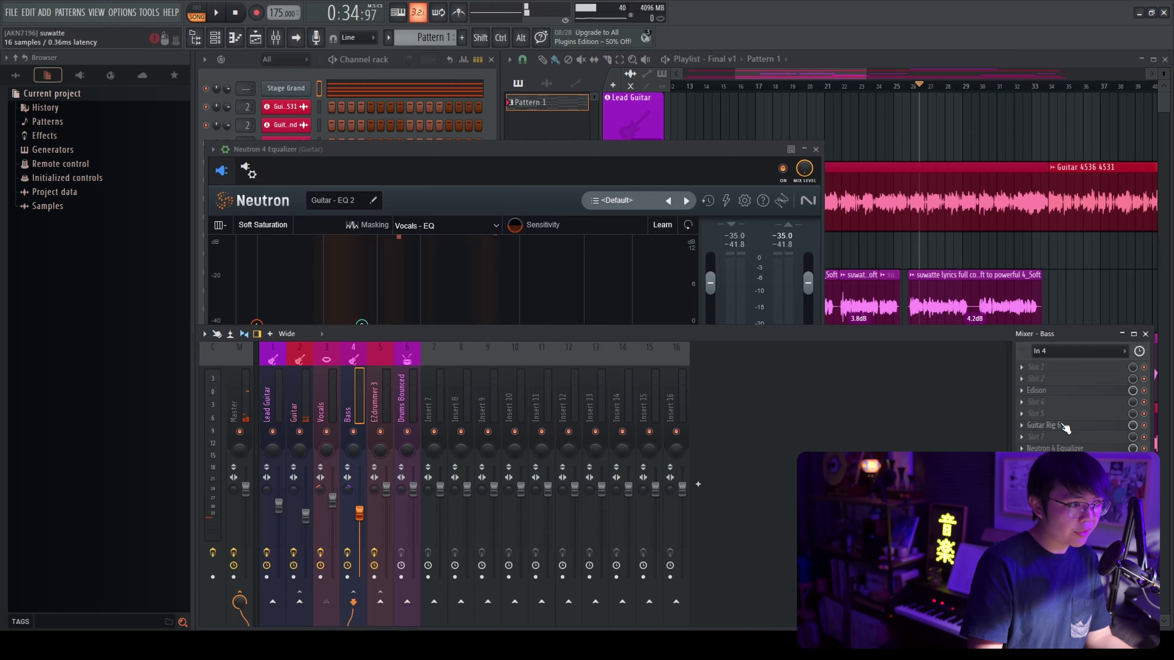
click(1062, 448)
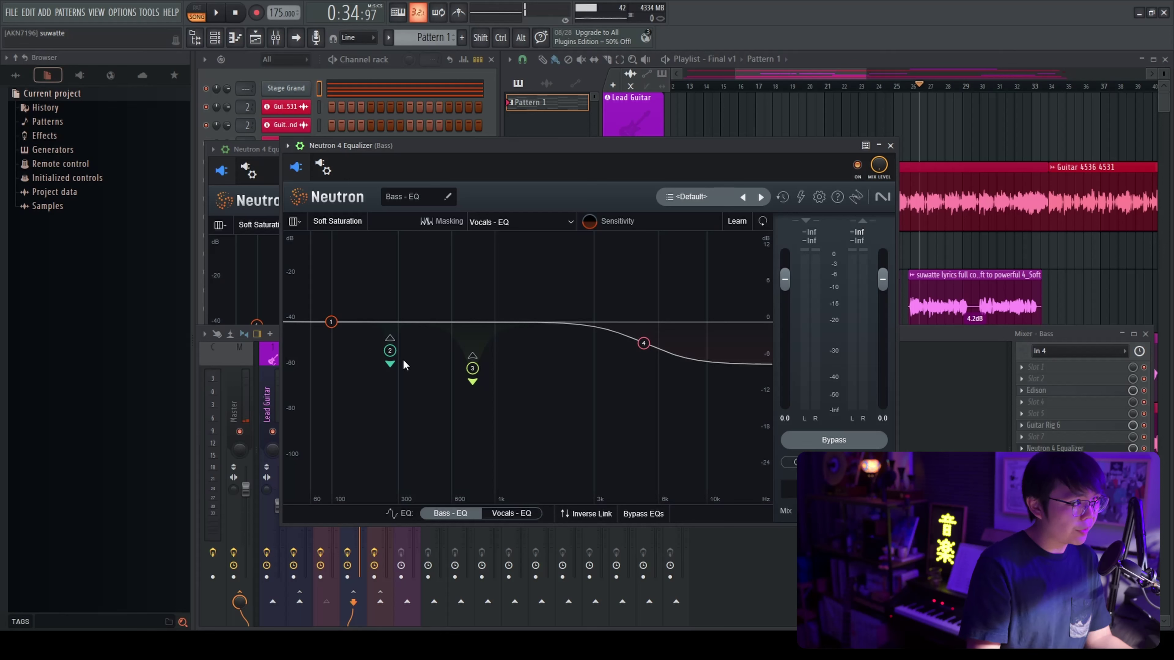
click(523, 514)
key(space)
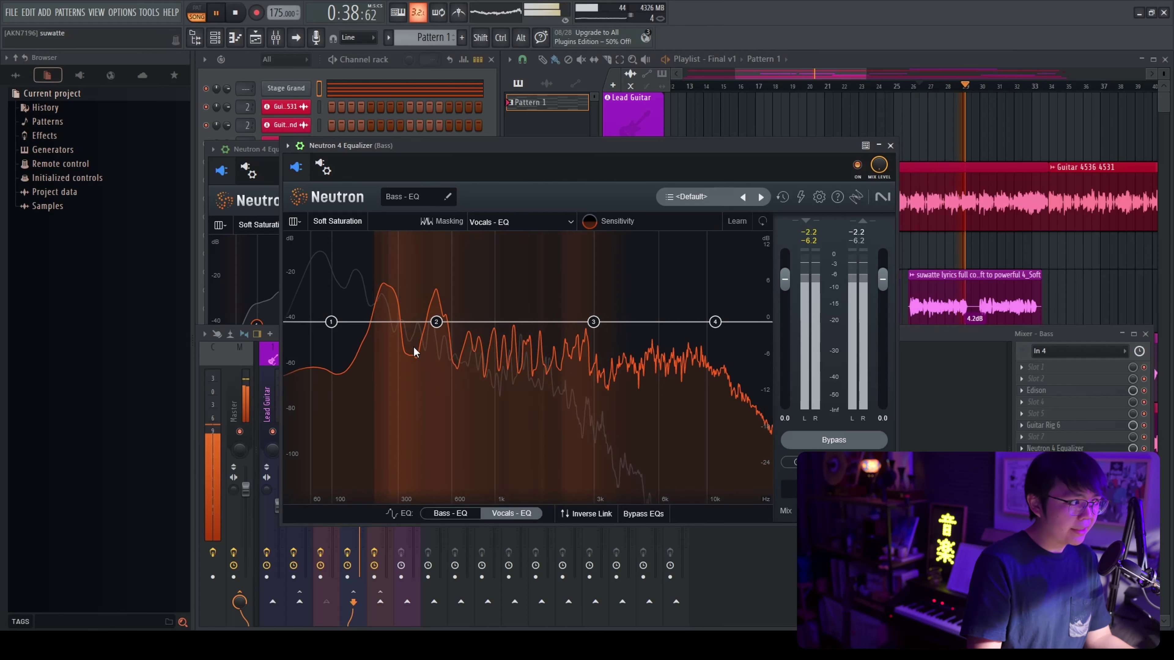
click(441, 512)
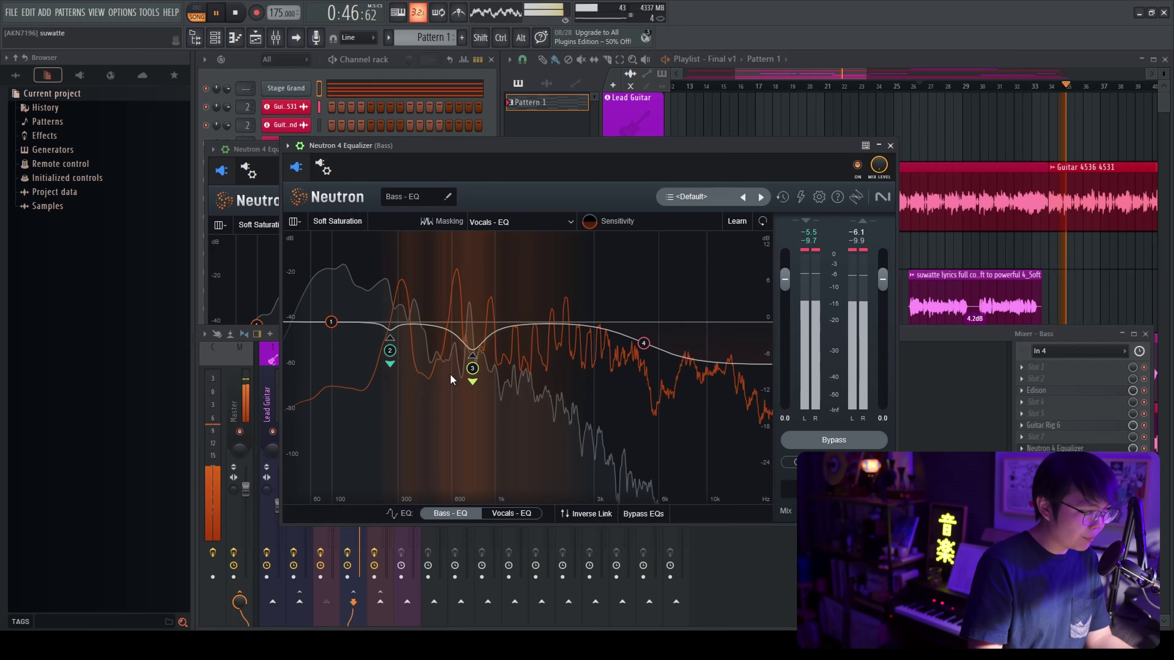
key(space)
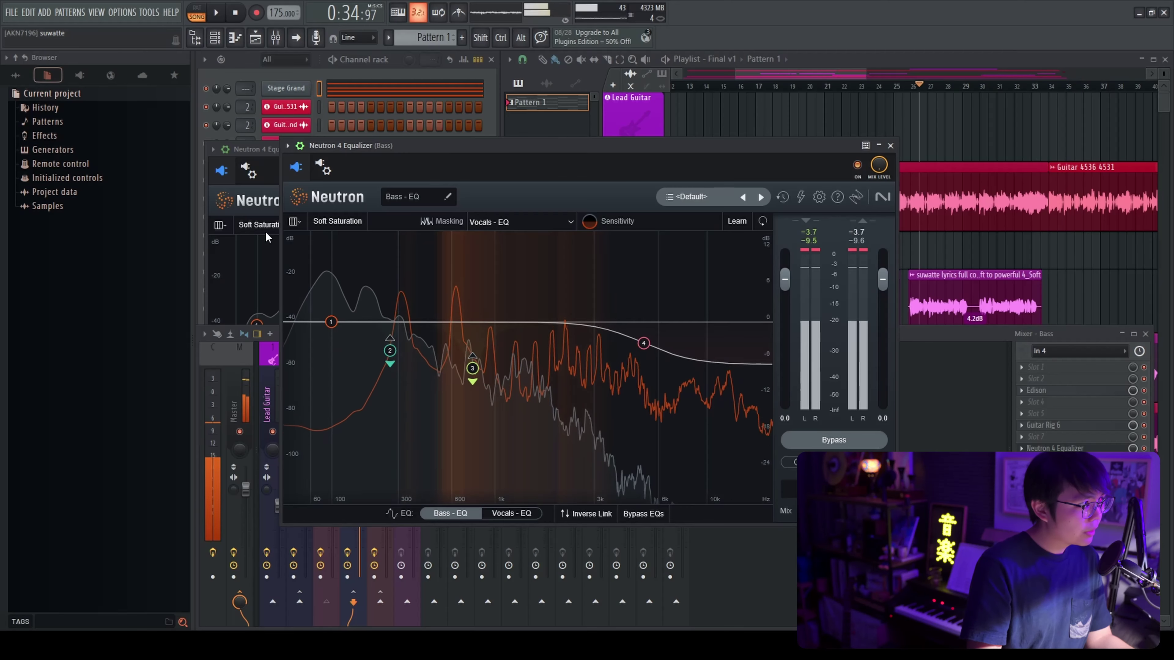
Step: Return to the Guitar track's Neutron 4 Equalizer and close the Bass equalizer window
click(271, 244)
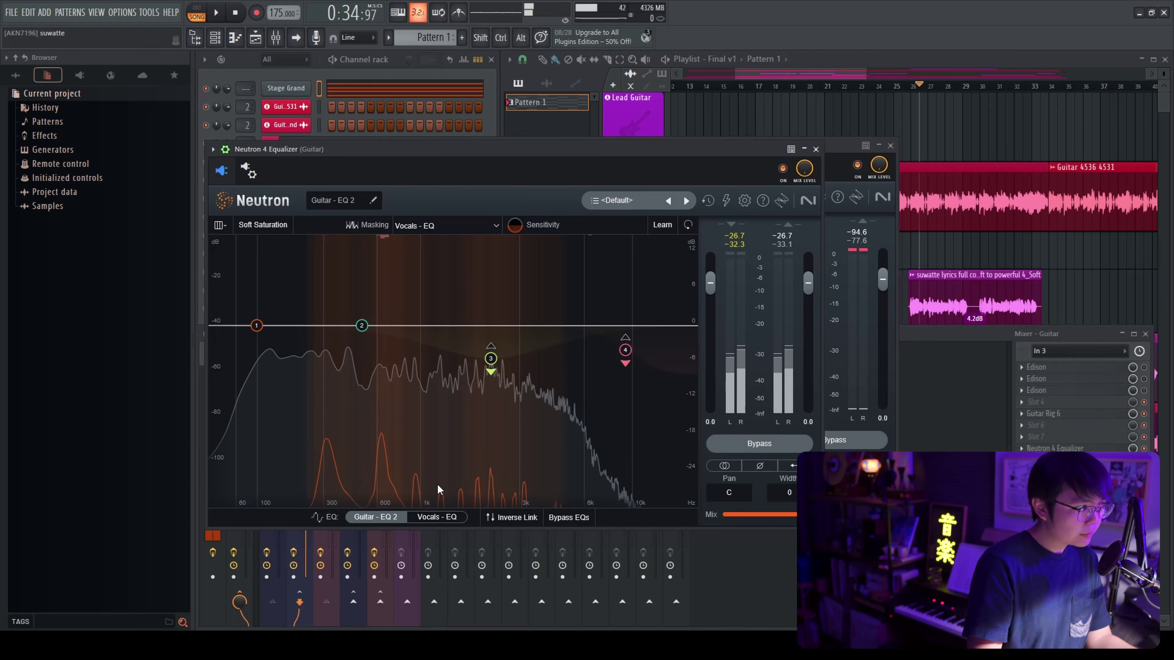
click(893, 146)
drag(429, 146, 456, 136)
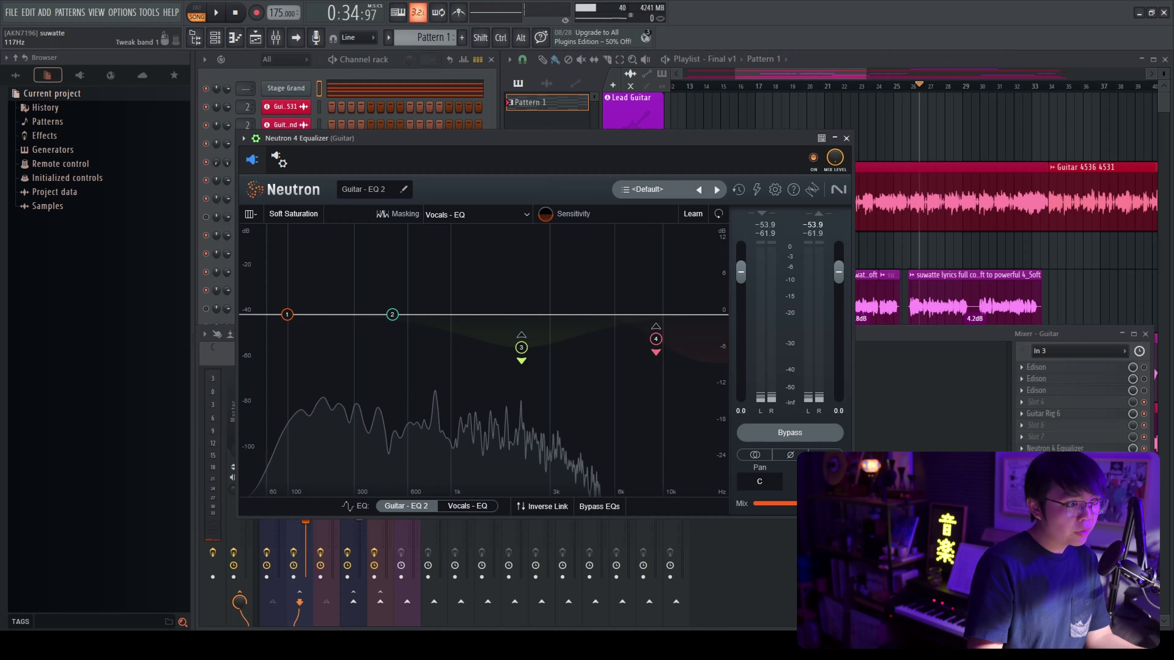
Step: Load TDR Nova in FX slot 10 of the Guitar track and cut band II by 1.6 dB at 369 Hz
click(1021, 472)
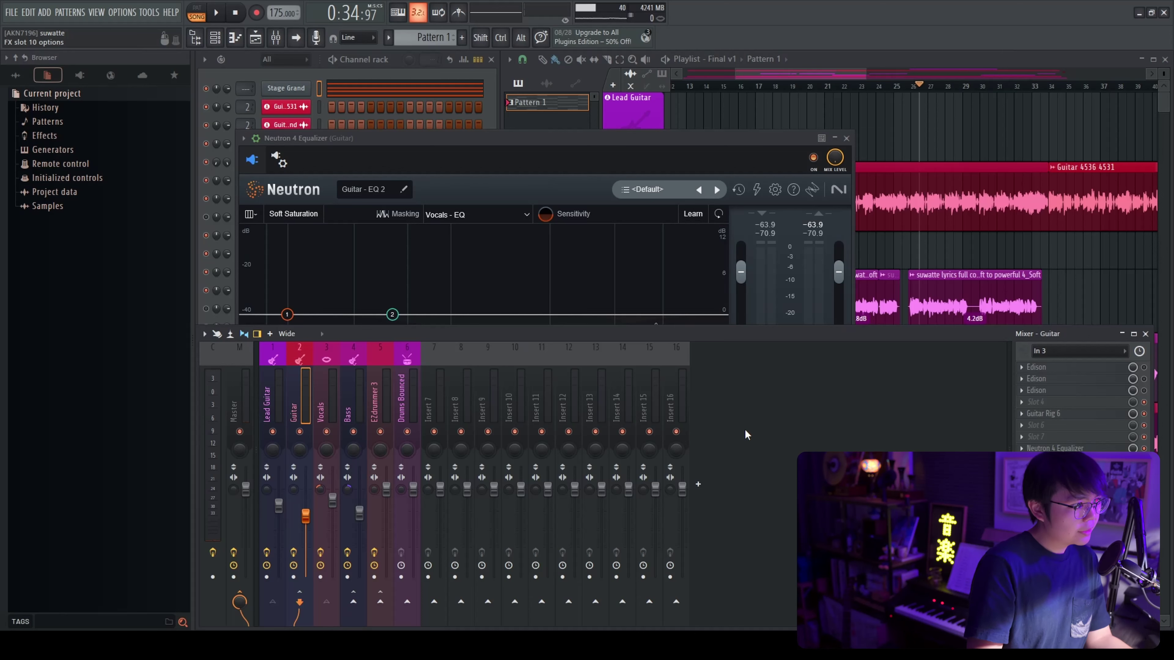
drag(538, 226, 652, 186)
drag(660, 311, 661, 318)
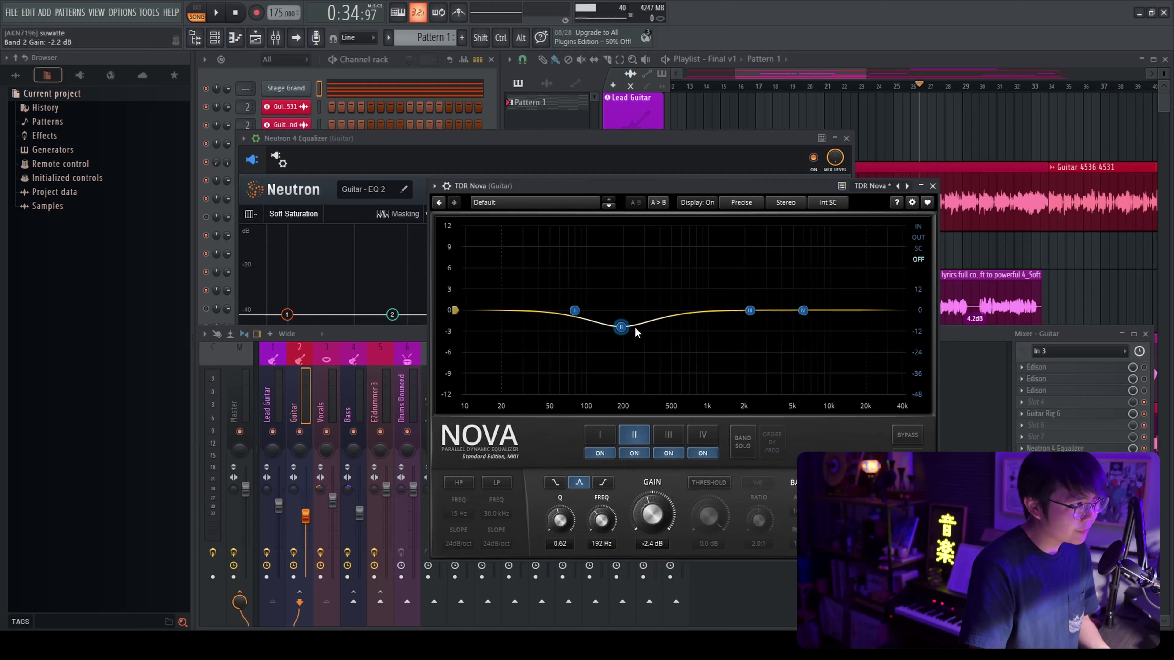
drag(636, 322, 660, 331)
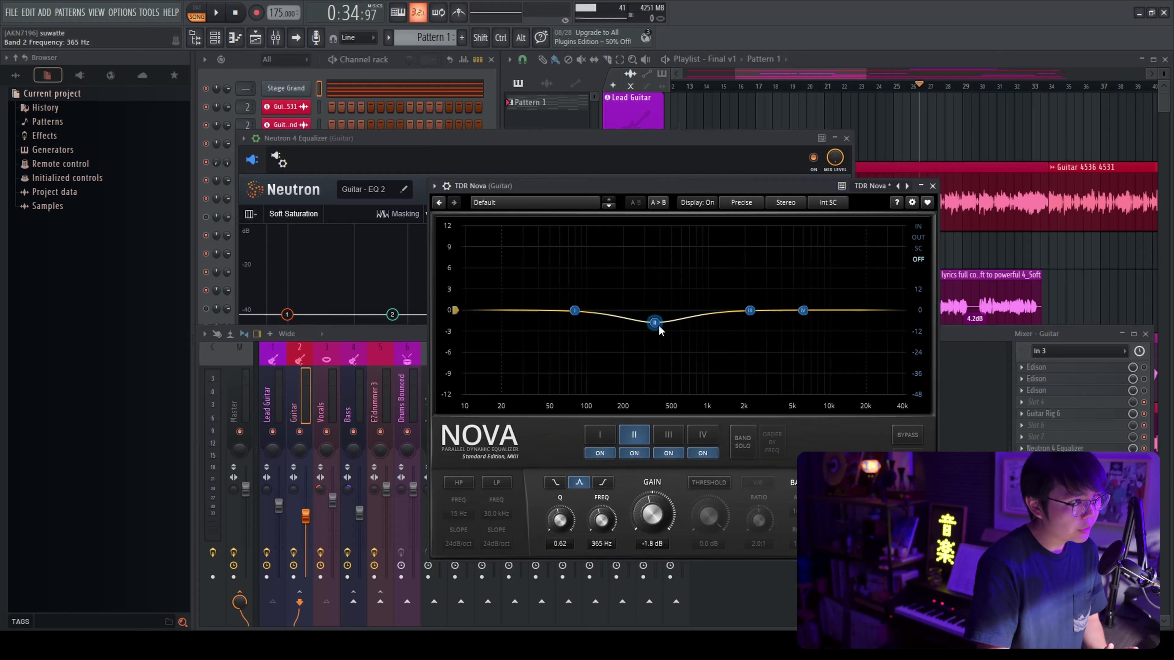
mouse_move(646, 329)
mouse_down()
mouse_move(641, 315)
mouse_move(635, 380)
mouse_move(641, 328)
mouse_up()
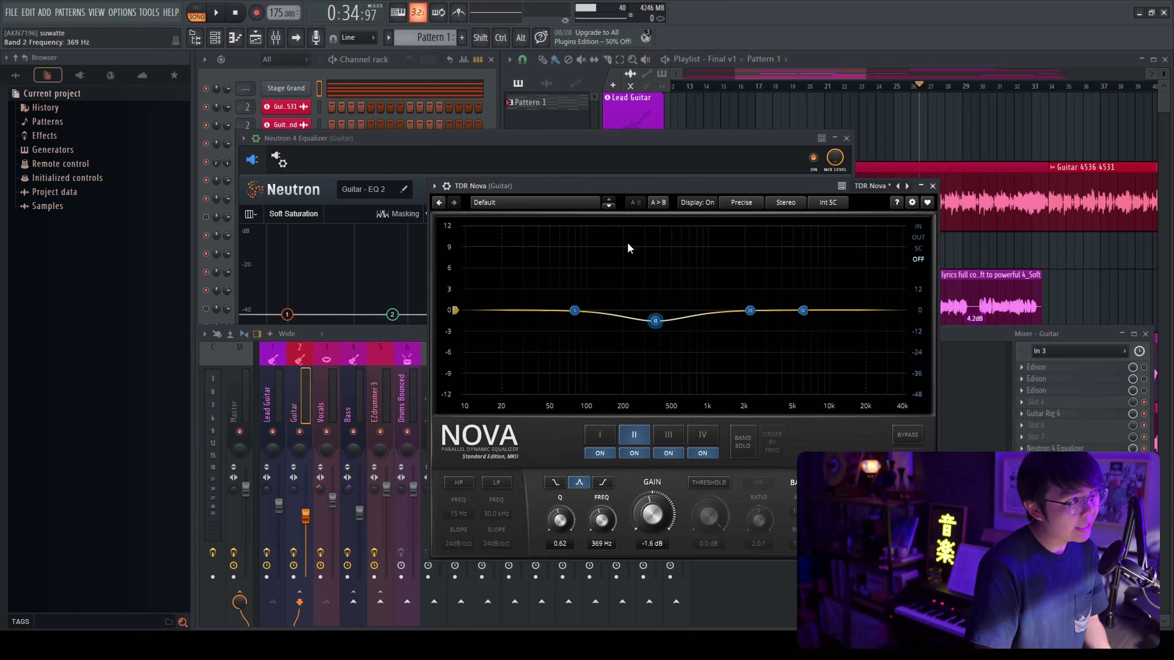
Step: Compare TDR Nova's static EQ cut with the Guitar track's Neutron dynamic EQ, ending with TDR Nova in front
drag(639, 185, 726, 202)
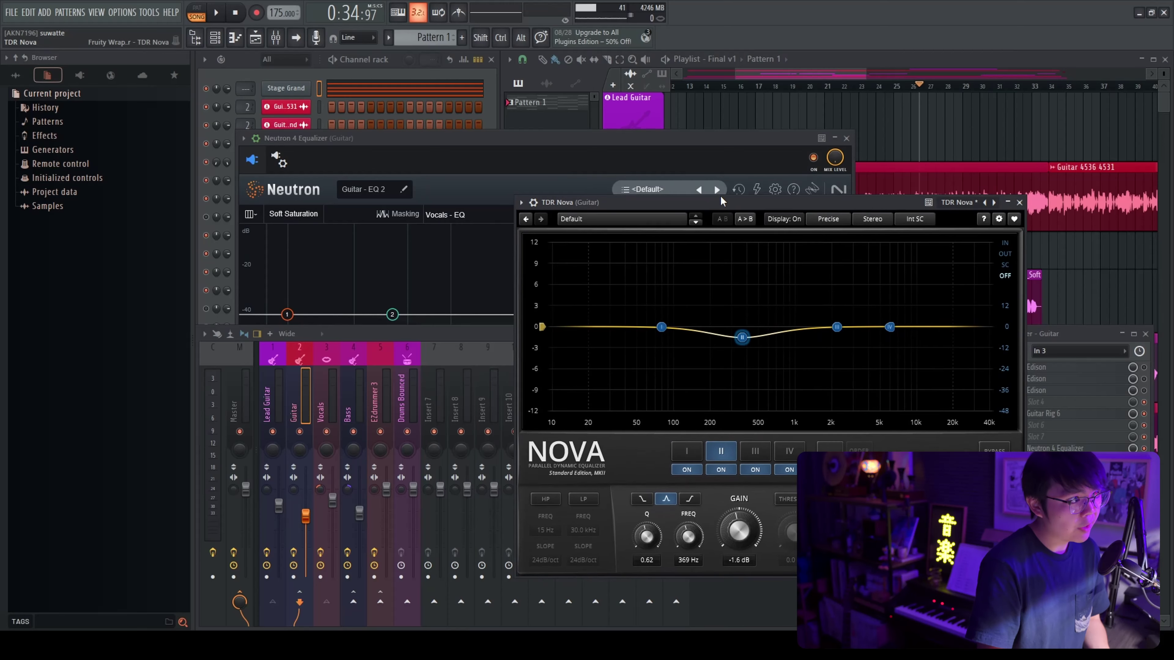
click(576, 154)
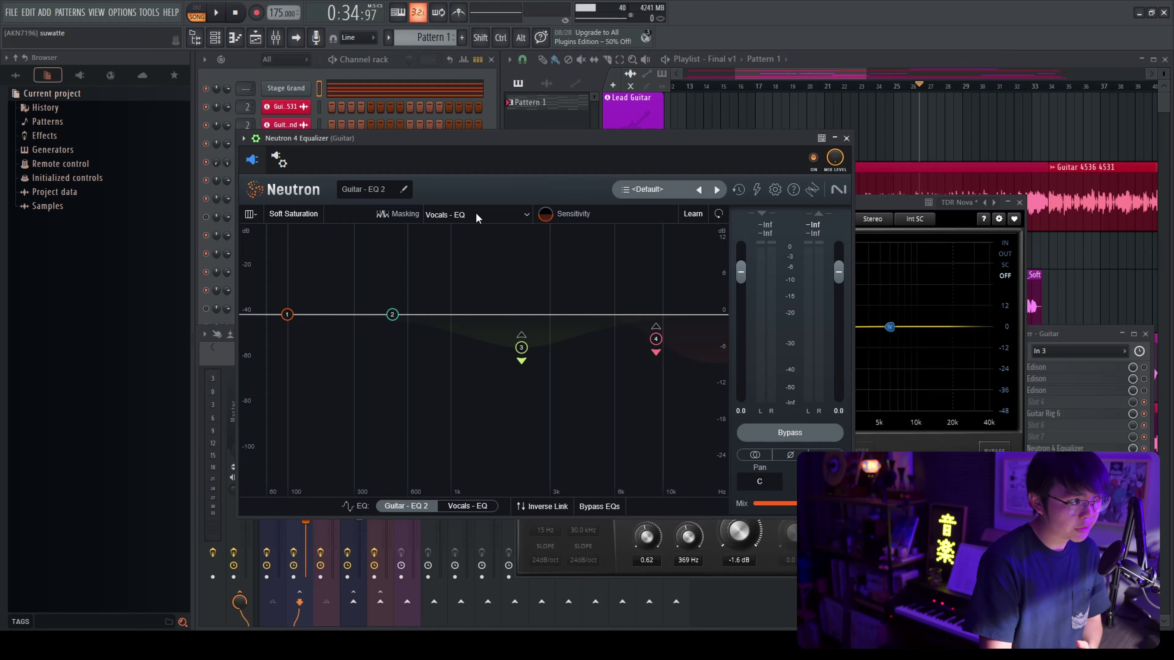
click(852, 204)
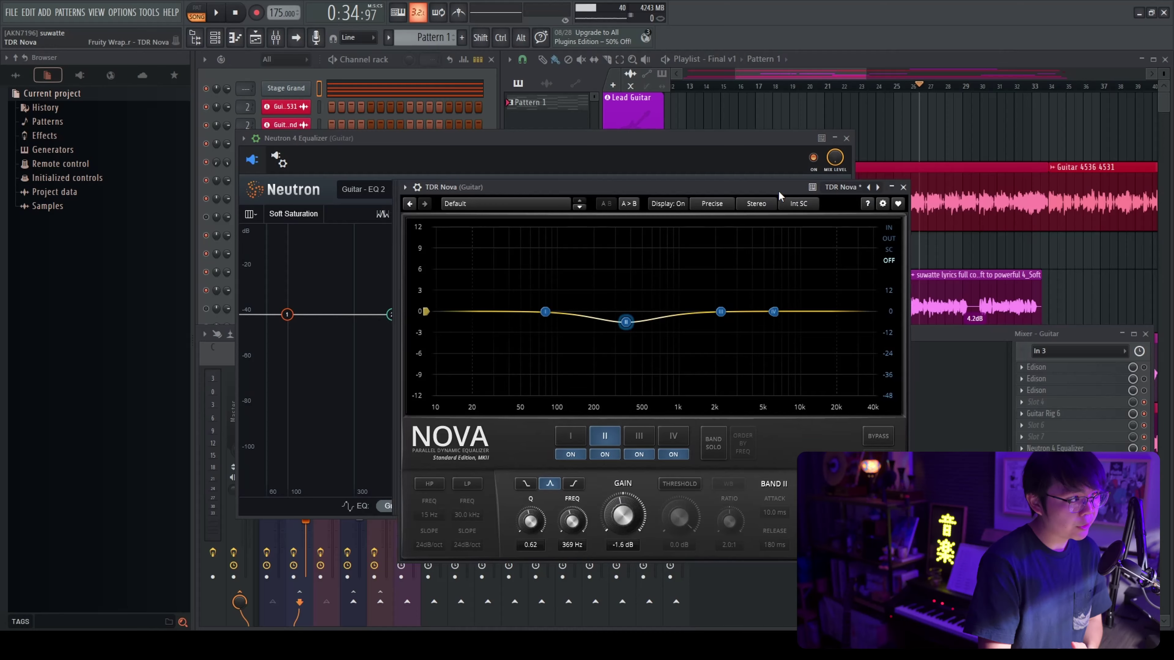
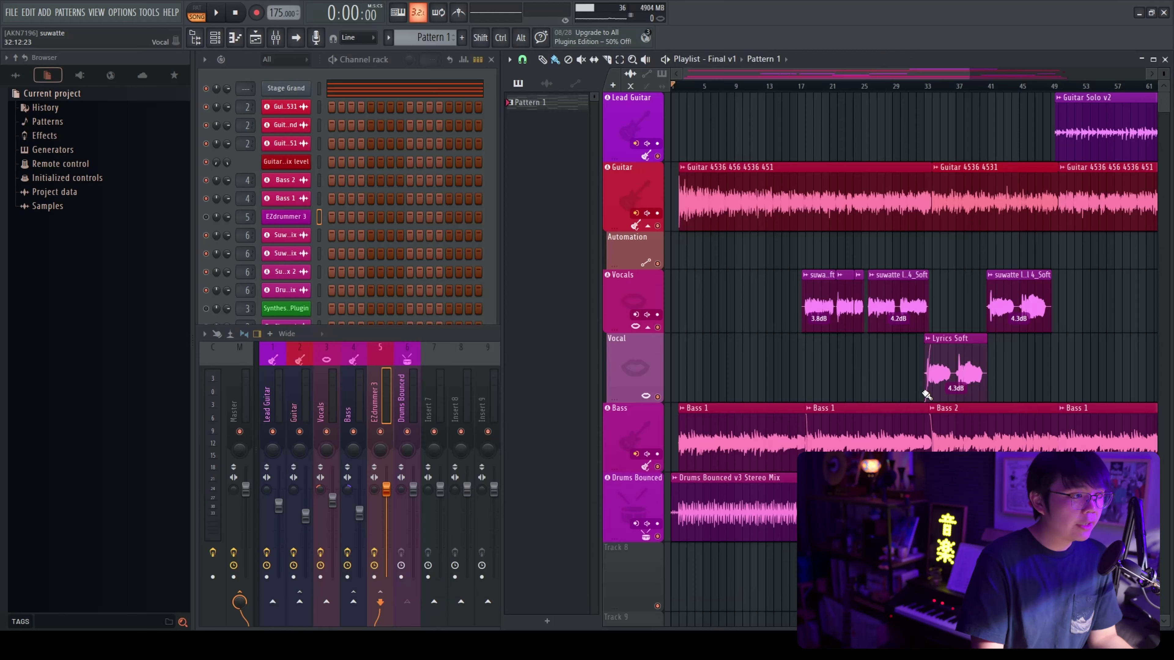
Step: Show the whole arrangement in the playlist and place the playhead at bar 17, where the vocals begin
drag(802, 373, 598, 367)
scroll(842, 350, down, 3)
scroll(838, 354, left, 3)
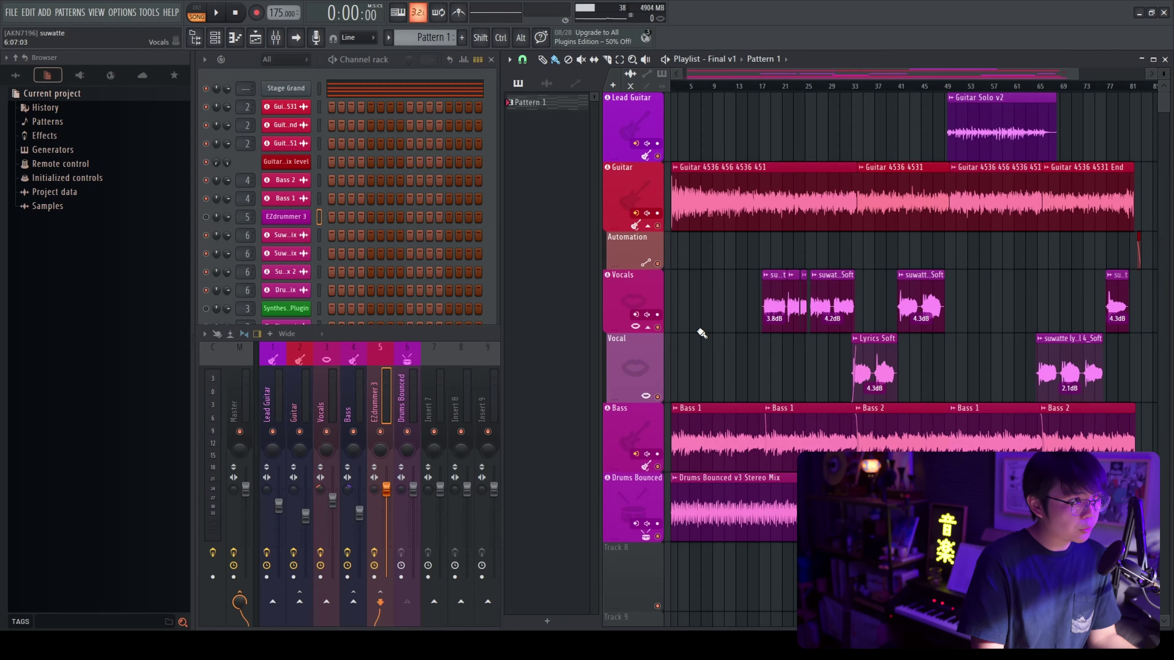
click(771, 88)
click(760, 88)
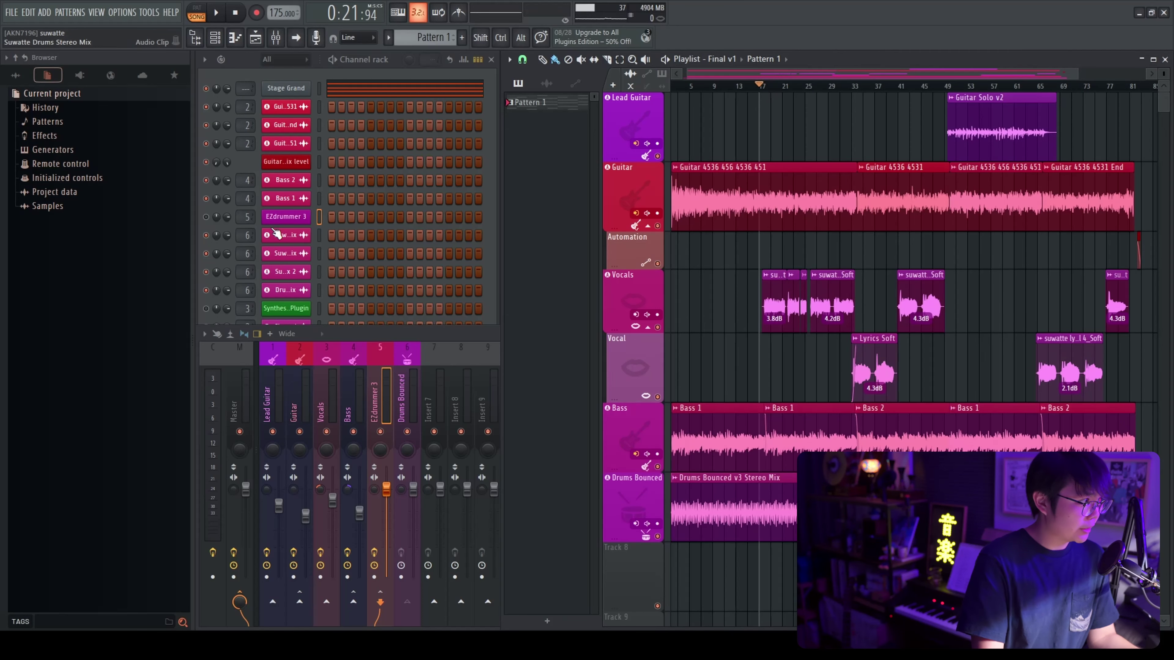
Step: Open the Synthesizer V Studio 2 vocal plugin and look through the Strong track's notes up to about bar 20
click(289, 308)
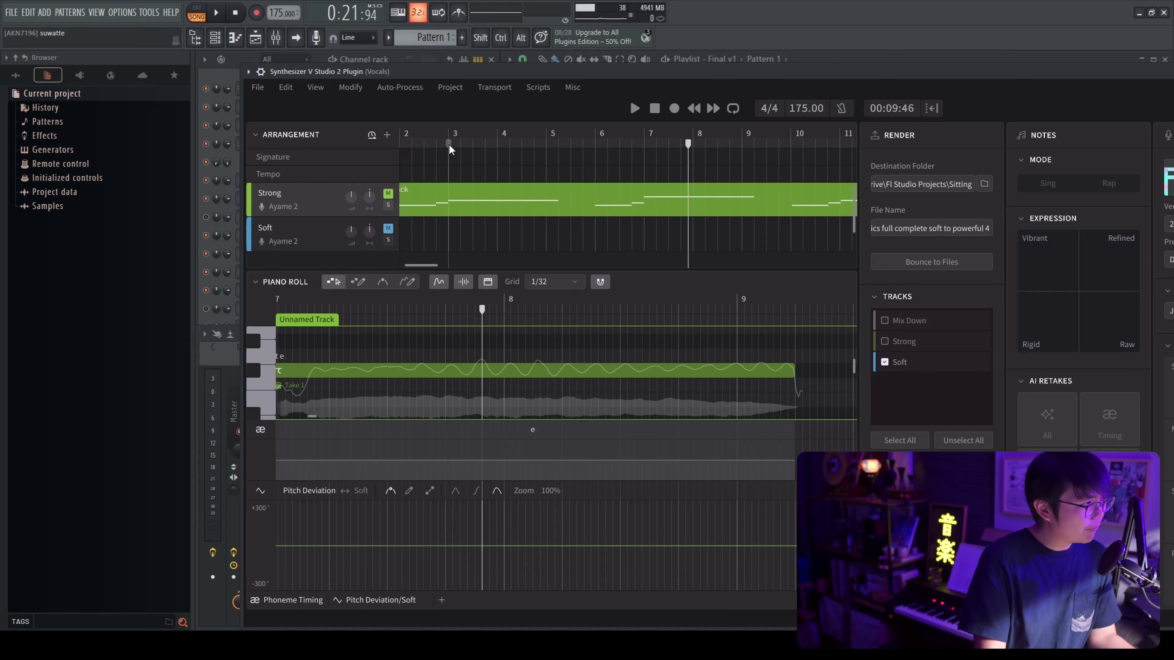
scroll(600, 376, down, 5)
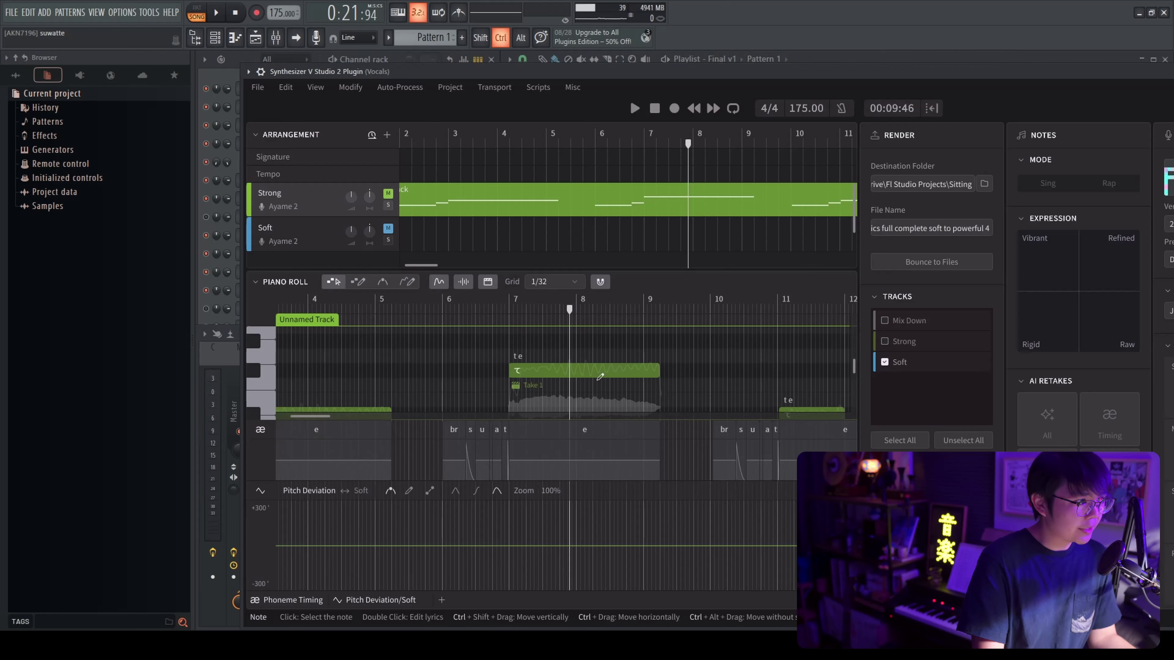
scroll(677, 387, right, 6)
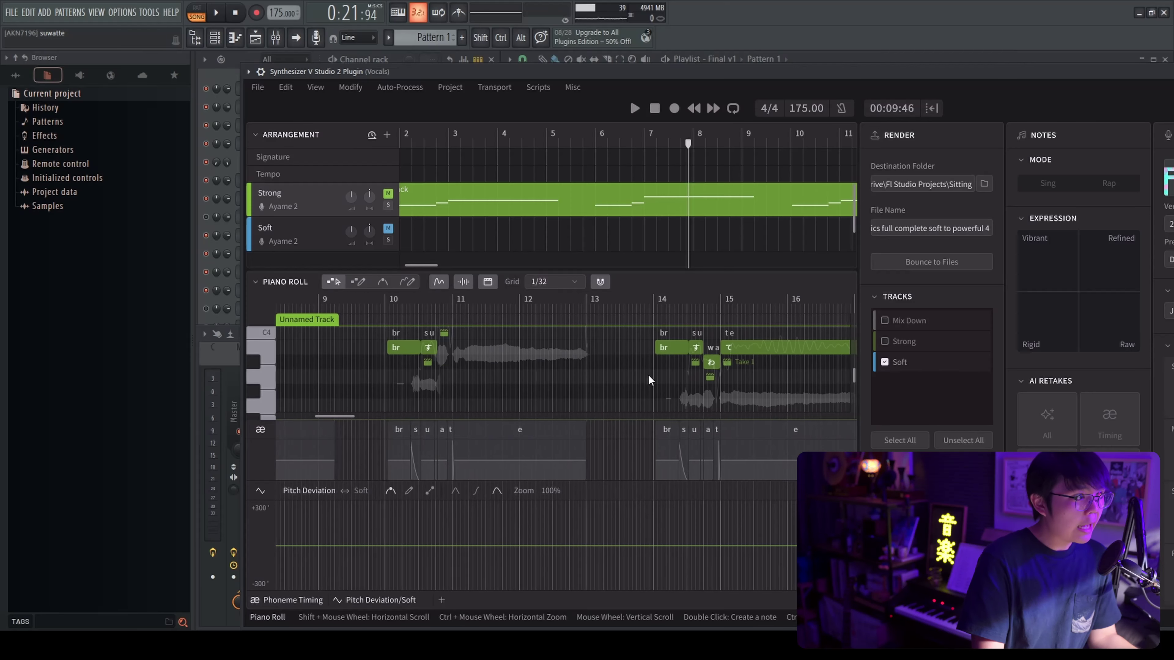
scroll(578, 228, right, 6)
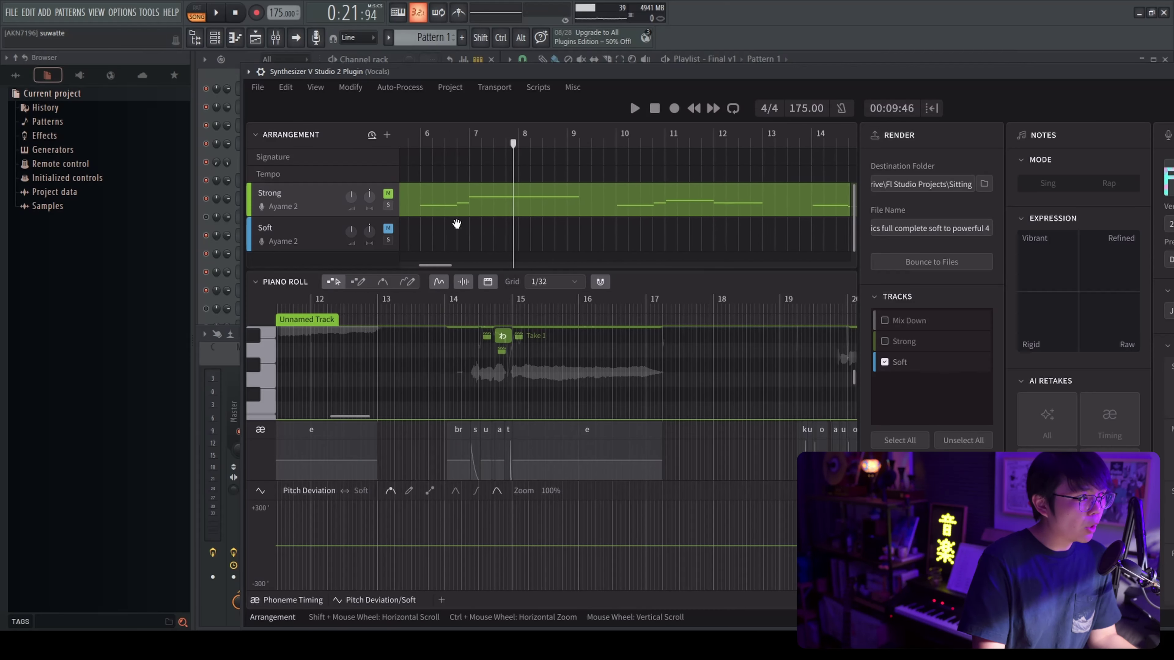
Step: Show the Soft track in the plugin's arrangement, unmute it and play from about bar 36
scroll(633, 228, down, 1)
scroll(536, 219, down, 8)
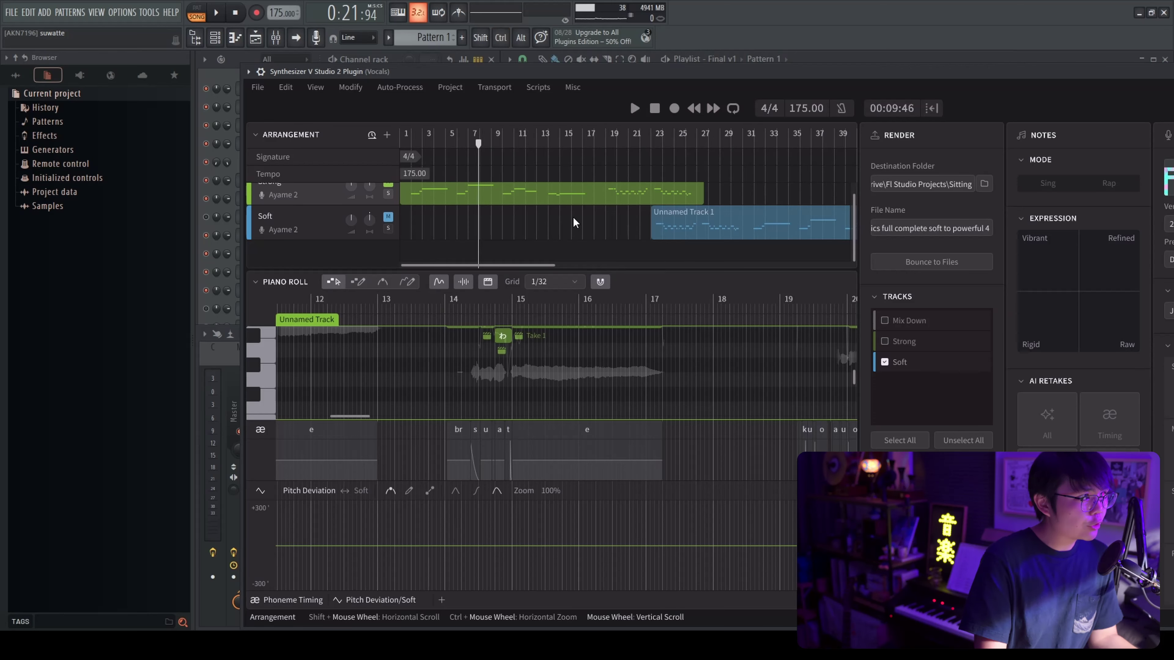
scroll(498, 239, up, 1)
scroll(526, 203, right, 5)
scroll(527, 203, down, 1)
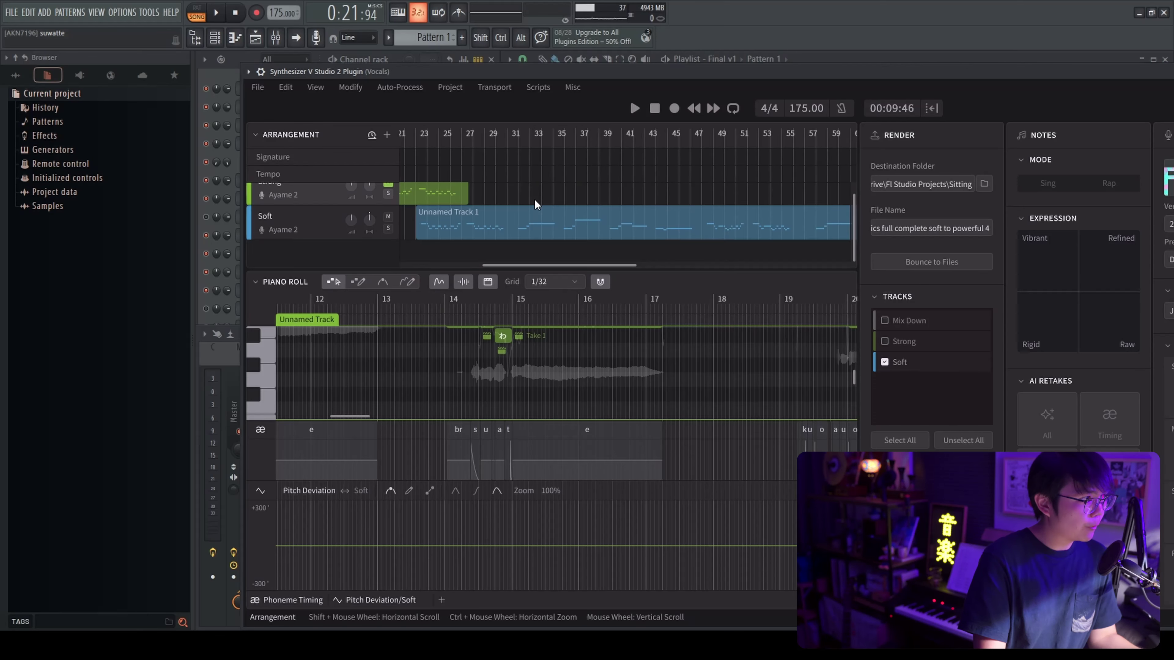
click(572, 141)
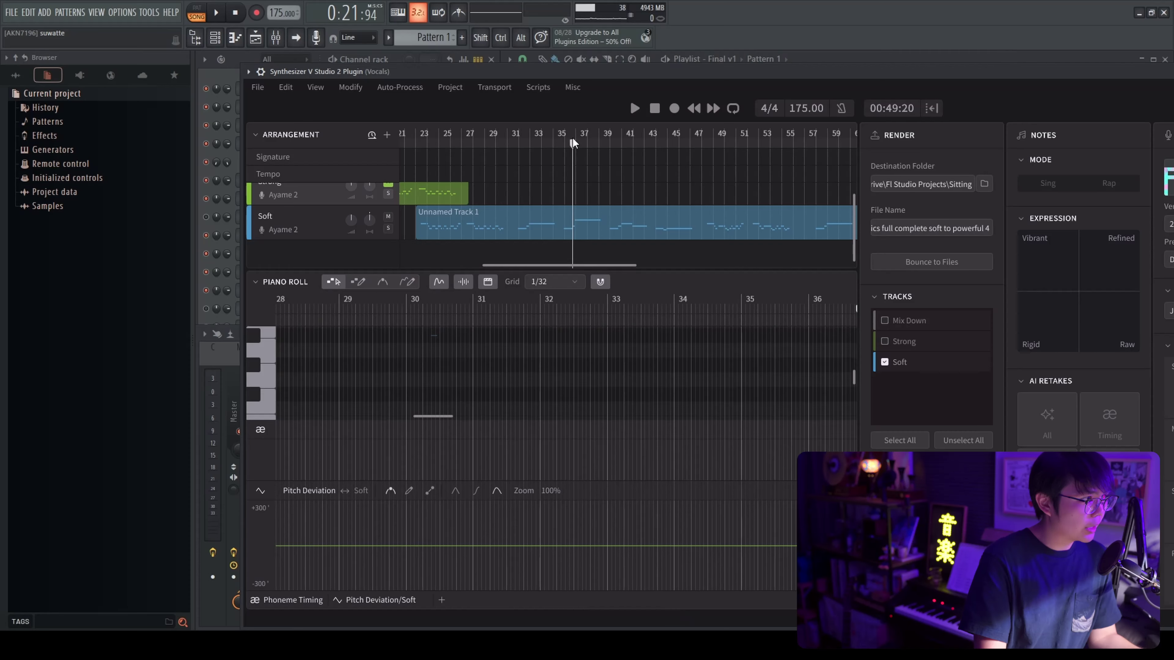
key(space)
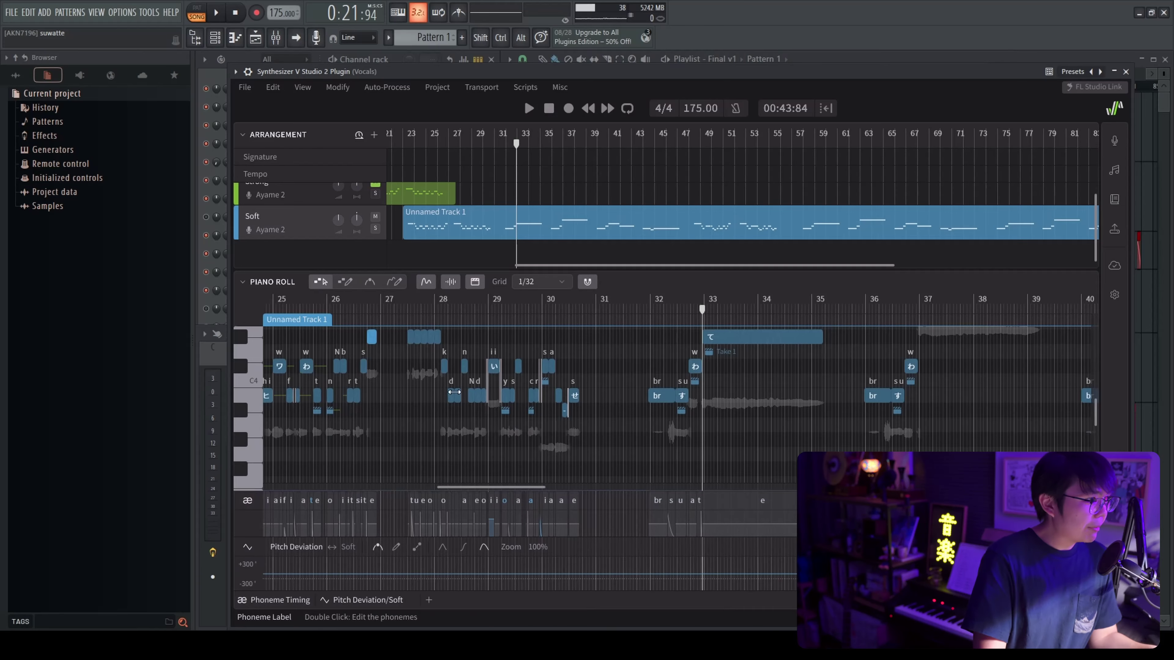
Step: Examine the Soft track's vocal notes from the first verse through the repeated phrases up to the lyrics at bar 48
scroll(454, 392, right, 10)
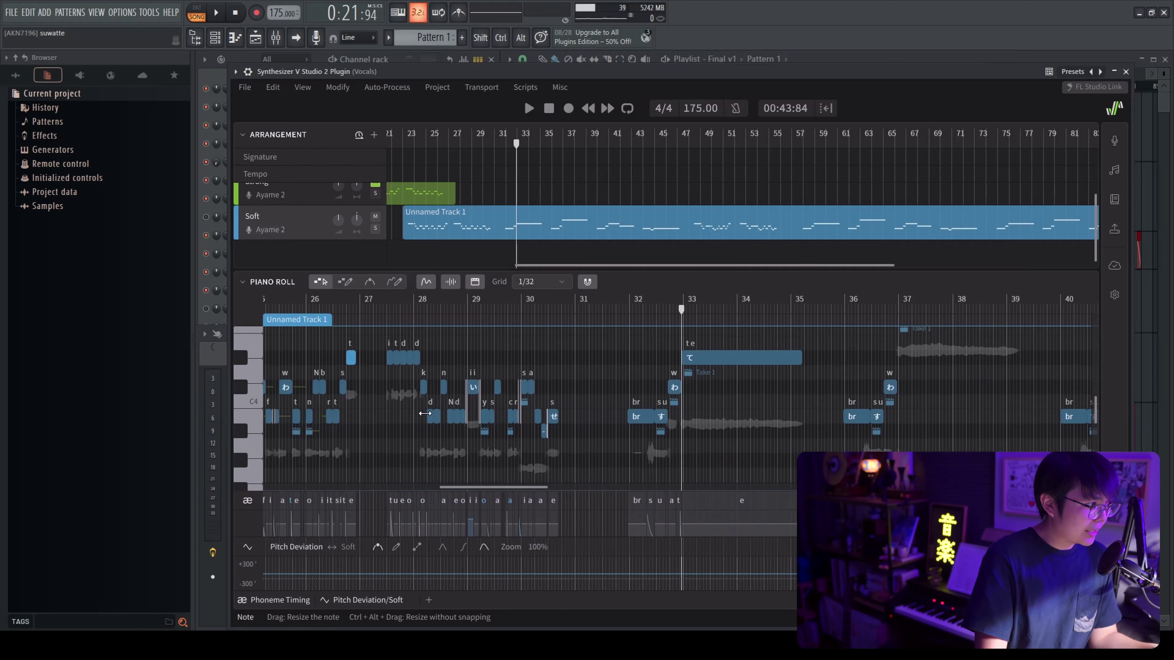
scroll(462, 416, up, 2)
scroll(463, 415, right, 3)
scroll(463, 415, down, 1)
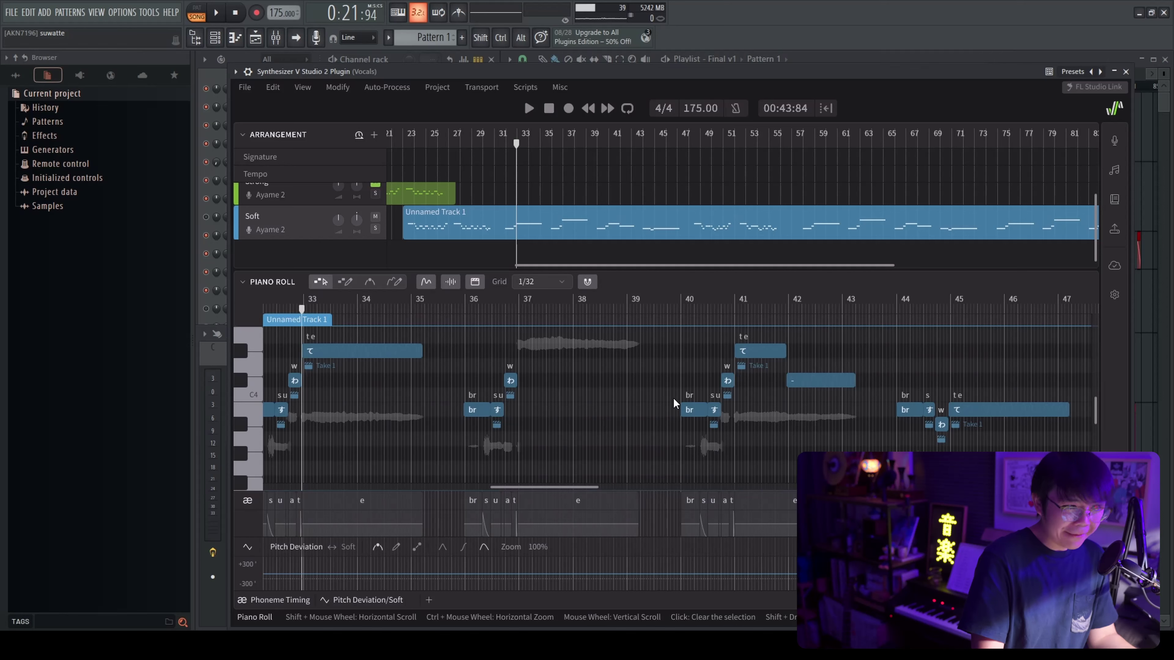
scroll(675, 403, right, 6)
scroll(596, 446, up, 2)
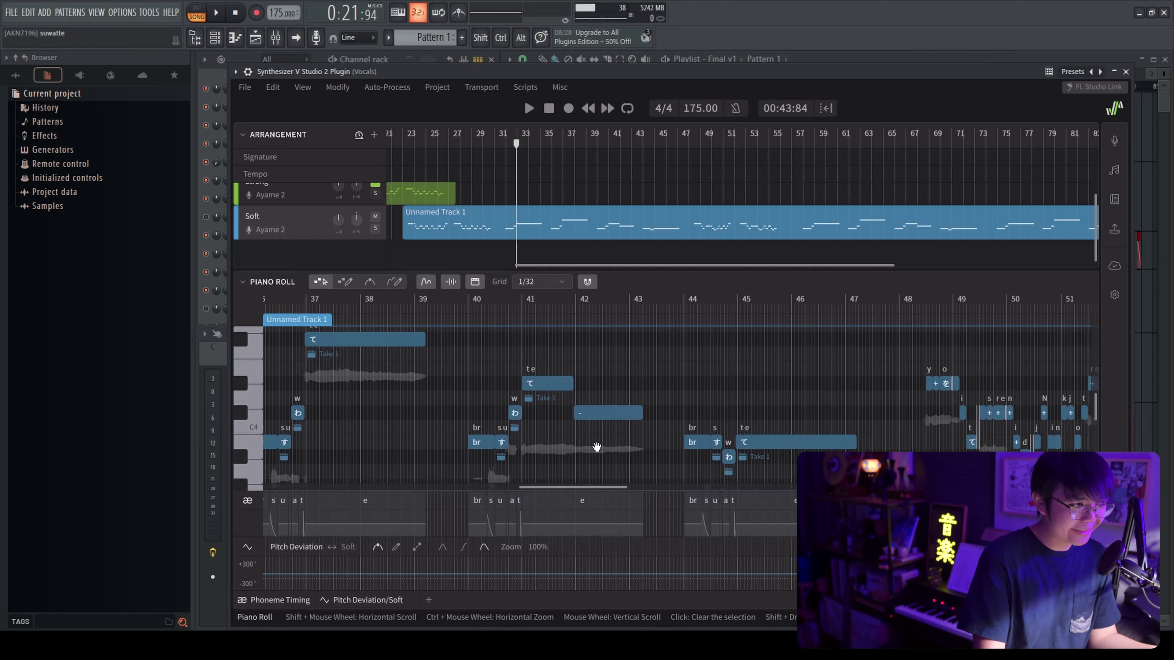
scroll(596, 446, right, 5)
scroll(596, 446, down, 1)
ctrl+scroll(583, 356, up, 4)
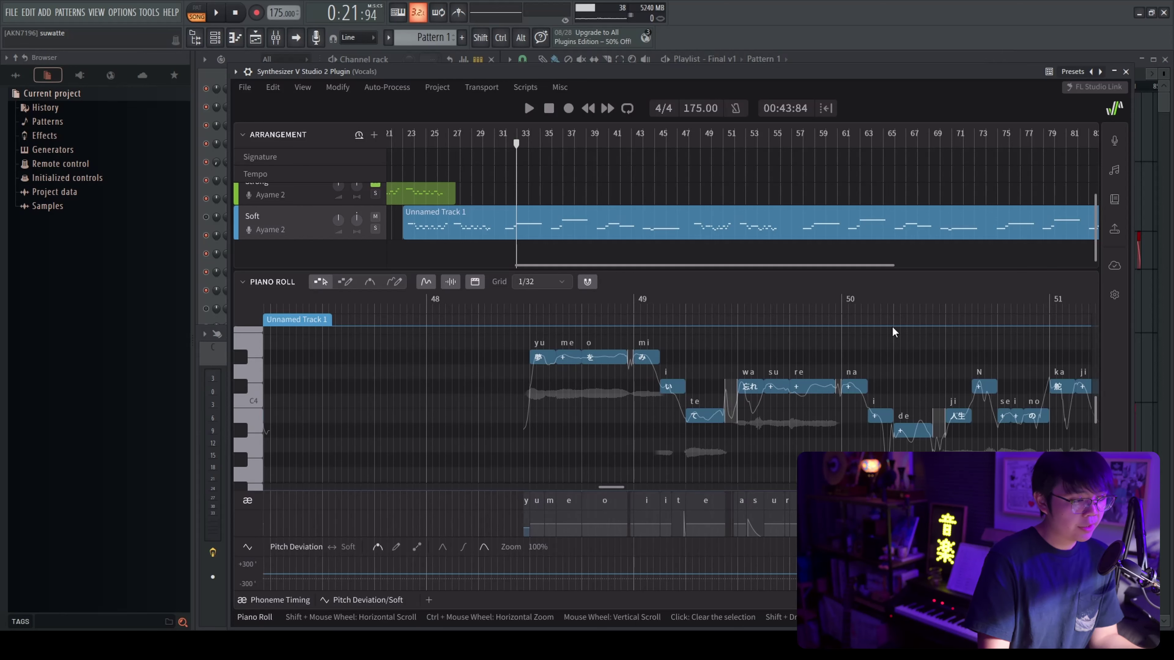
Step: Examine the Soft track's second verse lyrics in bars 48 to 55 and place the playhead at bar 54
scroll(893, 332, right, 6)
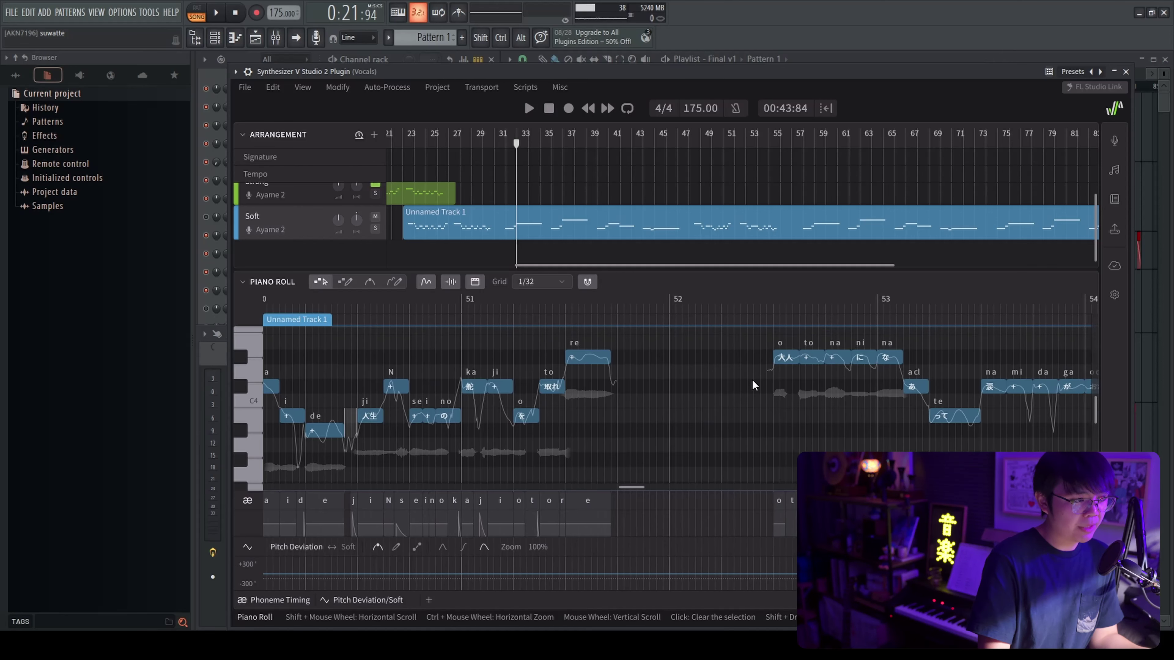
ctrl+scroll(775, 378, down, 2)
scroll(776, 378, down, 1)
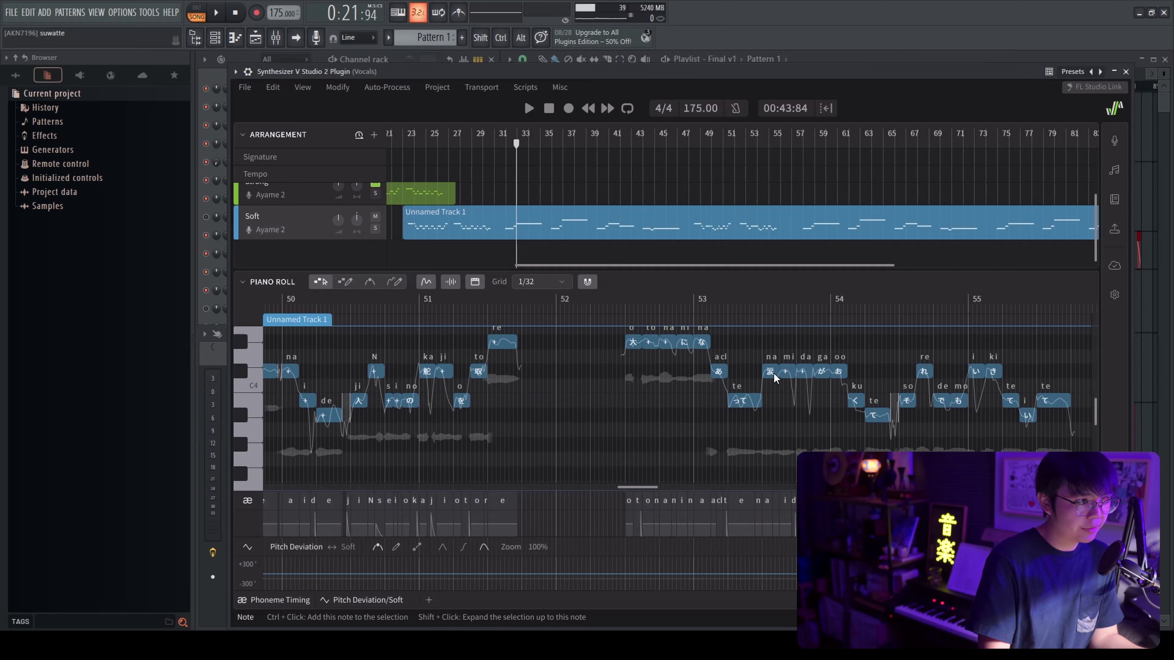
click(842, 308)
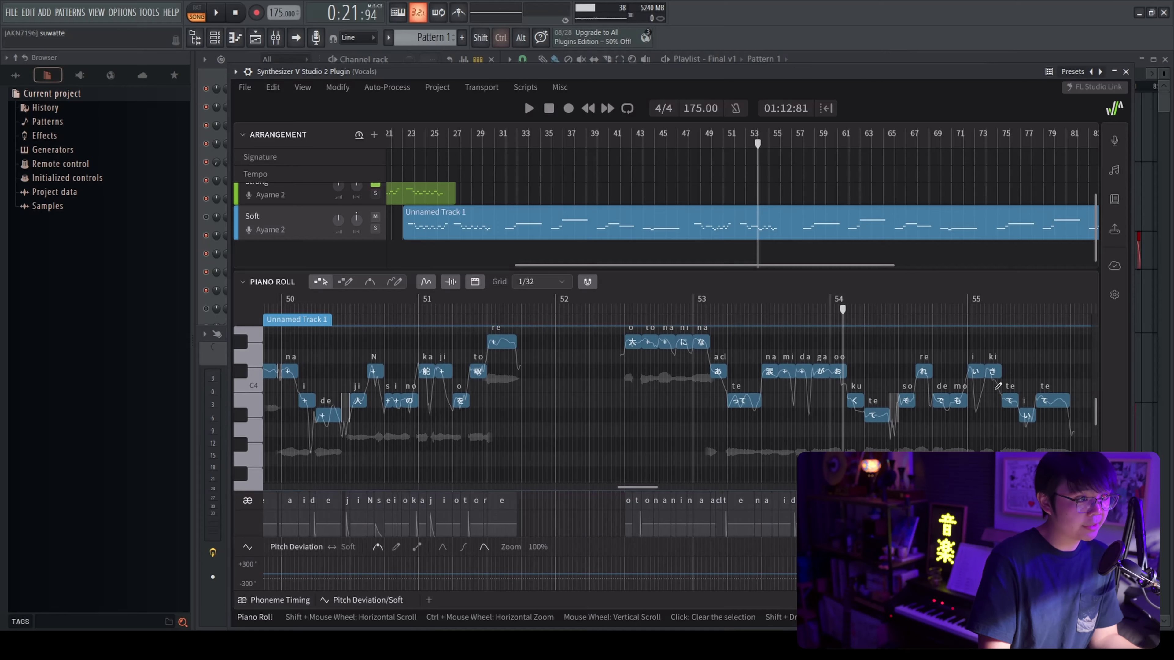
ctrl+scroll(997, 385, down, 4)
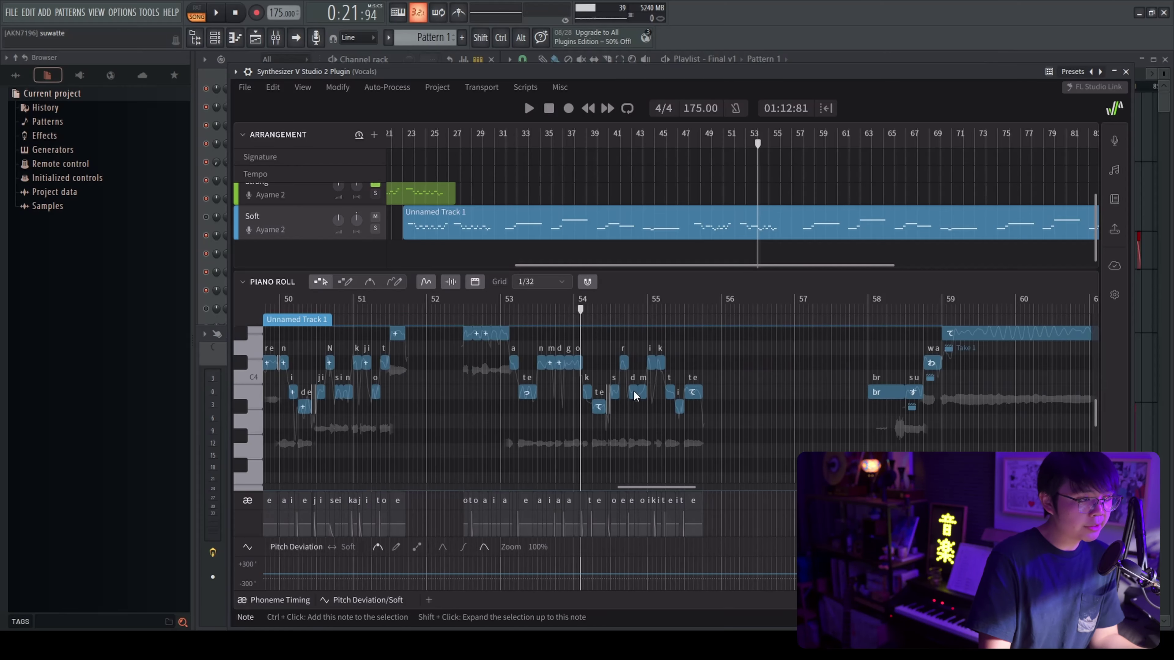
Step: Return to the Soft track's first verse and place the playhead at bar 24
scroll(813, 375, up, 1)
mouse_move(523, 358)
mouse_down()
mouse_move(629, 399)
mouse_move(868, 376)
mouse_up()
drag(526, 387, 945, 369)
drag(252, 368, 720, 376)
scroll(639, 370, left, 2)
scroll(658, 362, down, 3)
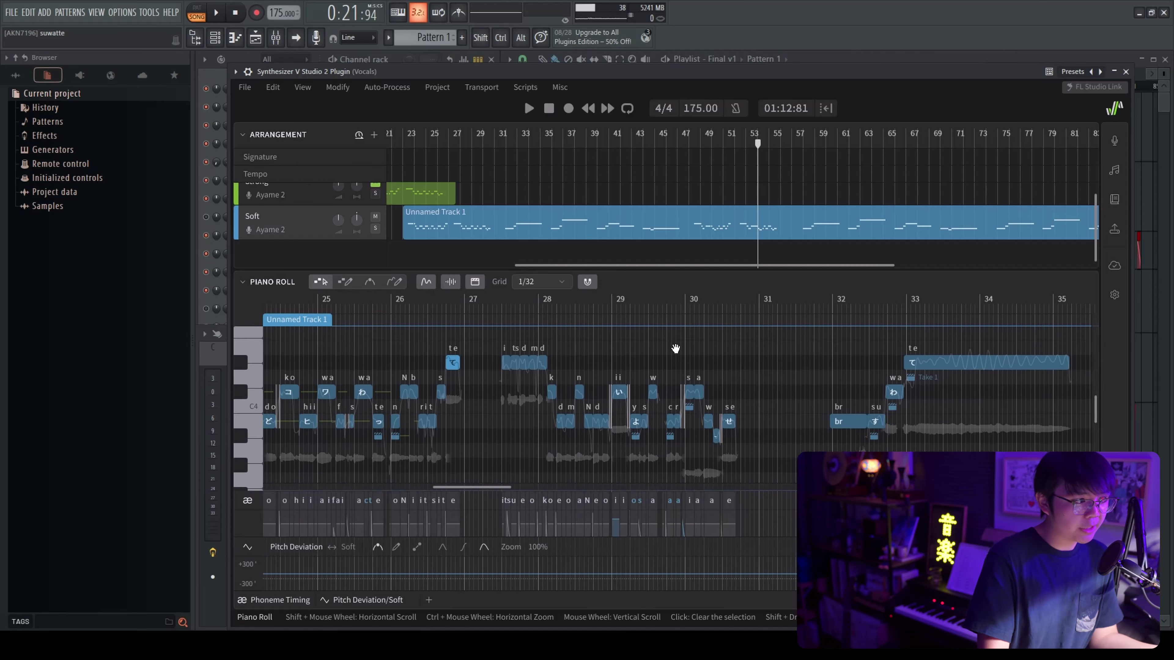
scroll(513, 319, left, 3)
click(513, 309)
drag(516, 318, 609, 382)
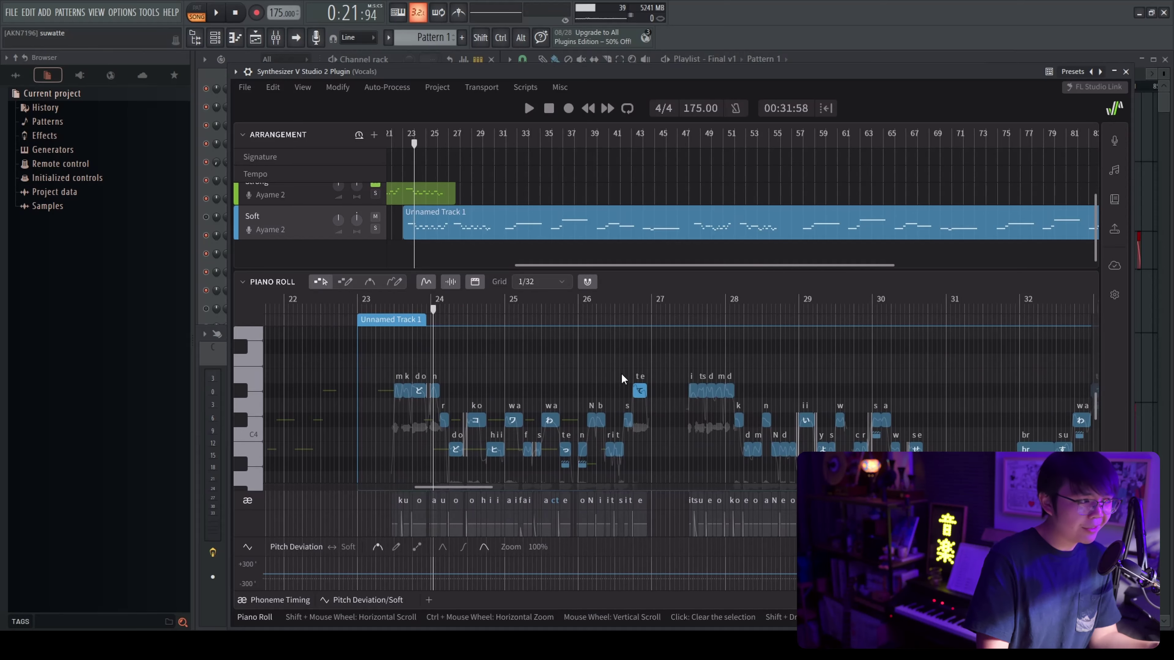
Step: Mark the first verse's second phrase with the playhead near bar 27 and compare the verse with the following sections
click(706, 310)
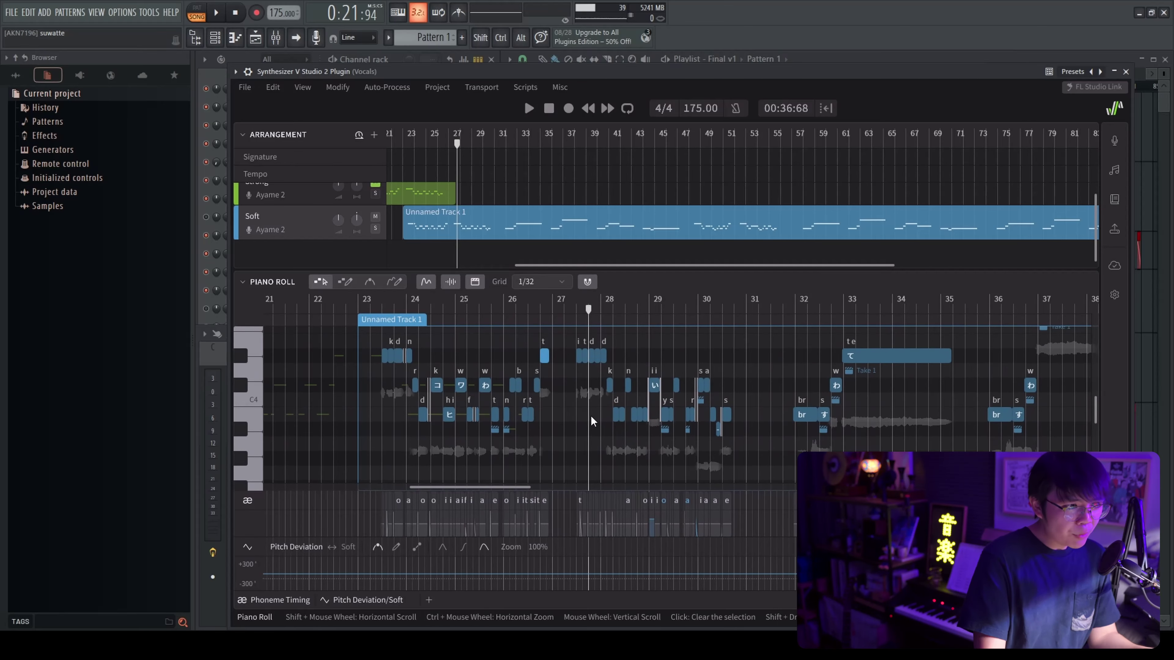
ctrl+scroll(549, 436, down, 4)
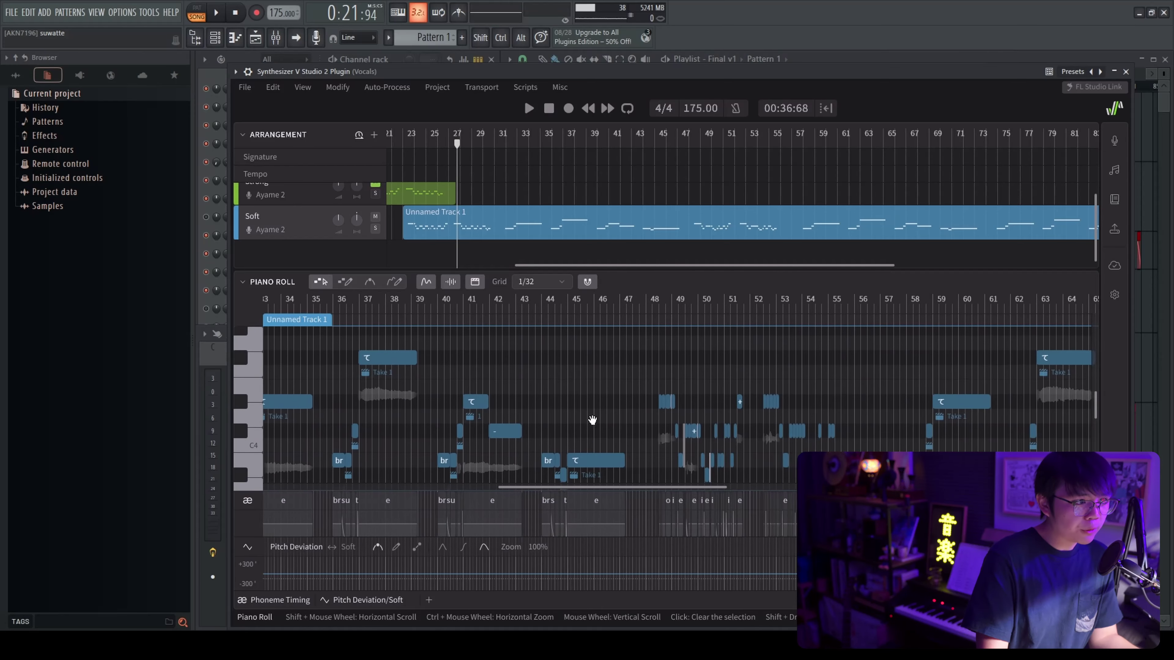
scroll(583, 424, left, 8)
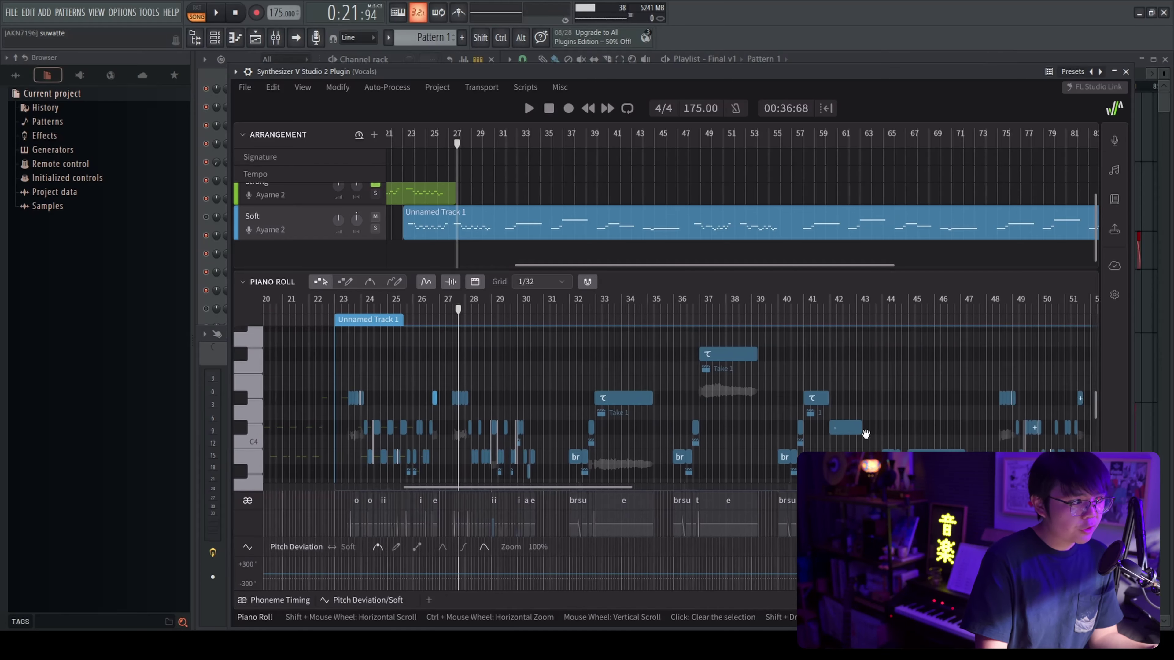
ctrl+scroll(527, 404, up, 4)
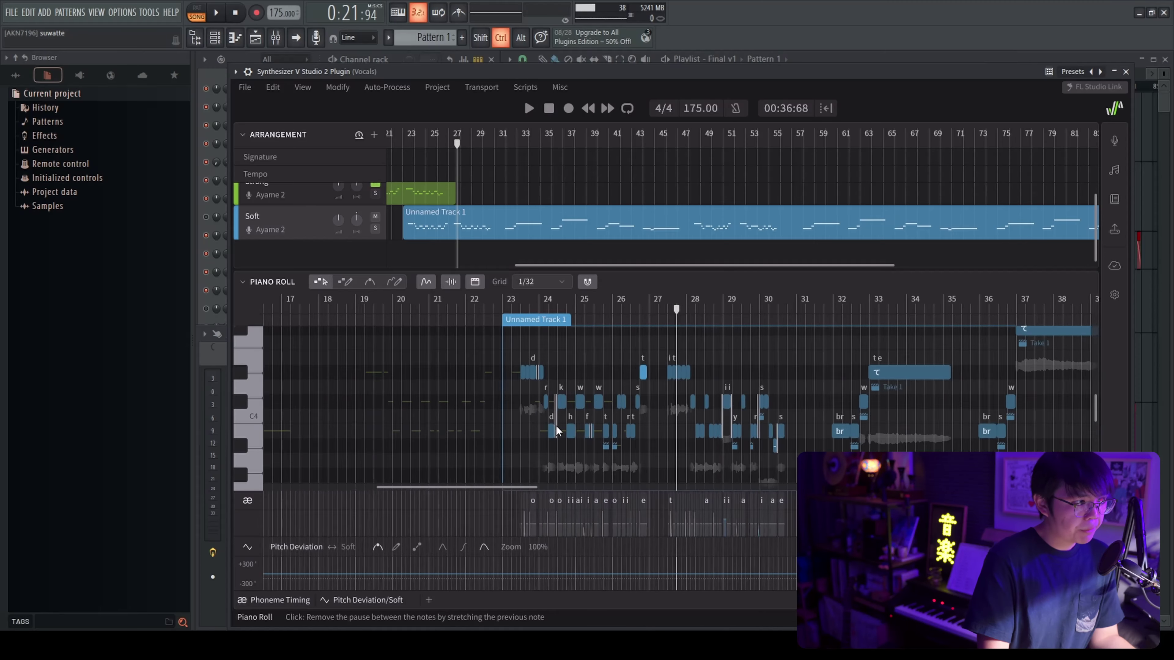
Step: Play the Soft track's first verse from just after bar 23 and stop at about bar 31
click(494, 310)
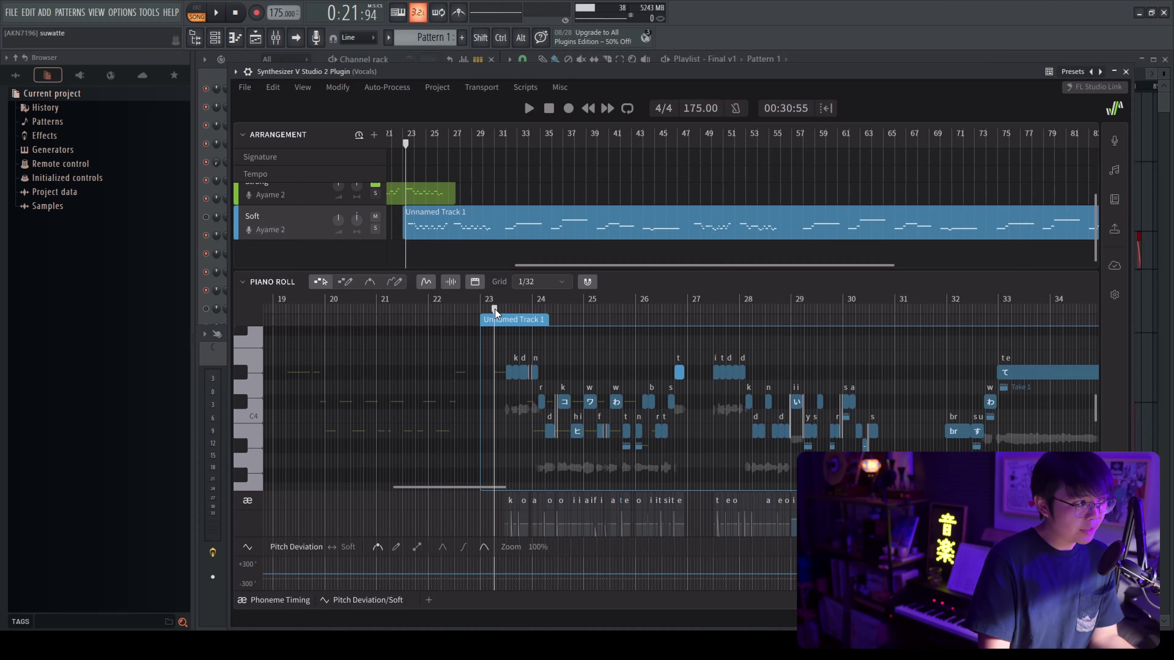
ctrl+scroll(697, 448, up, 5)
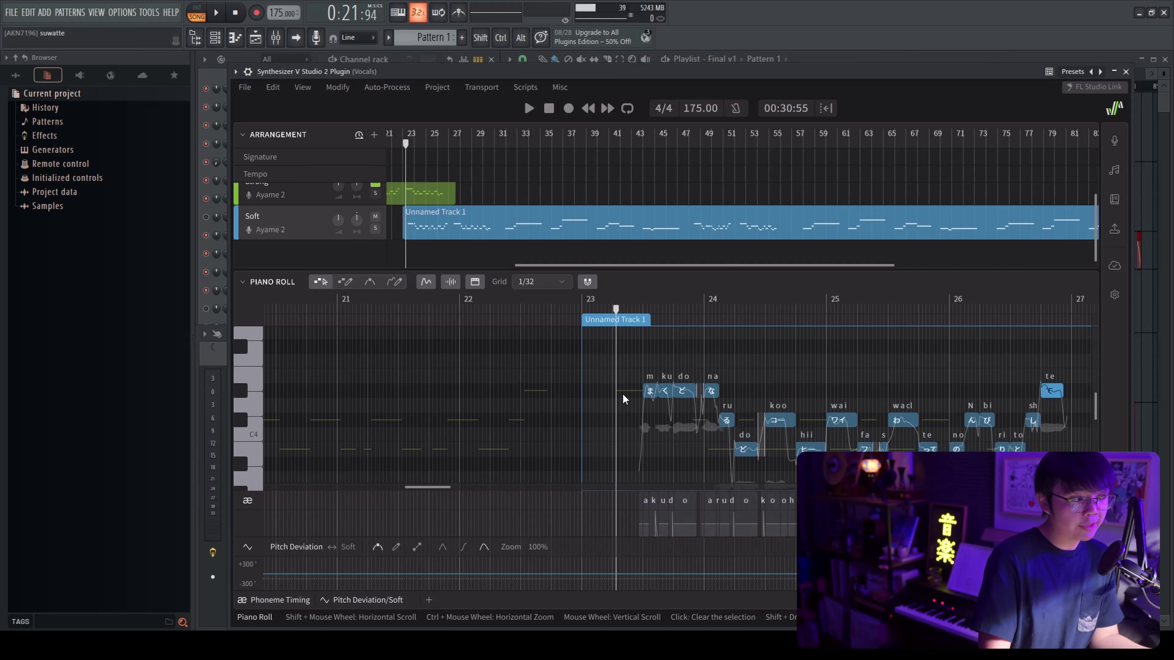
ctrl+scroll(666, 395, down, 1)
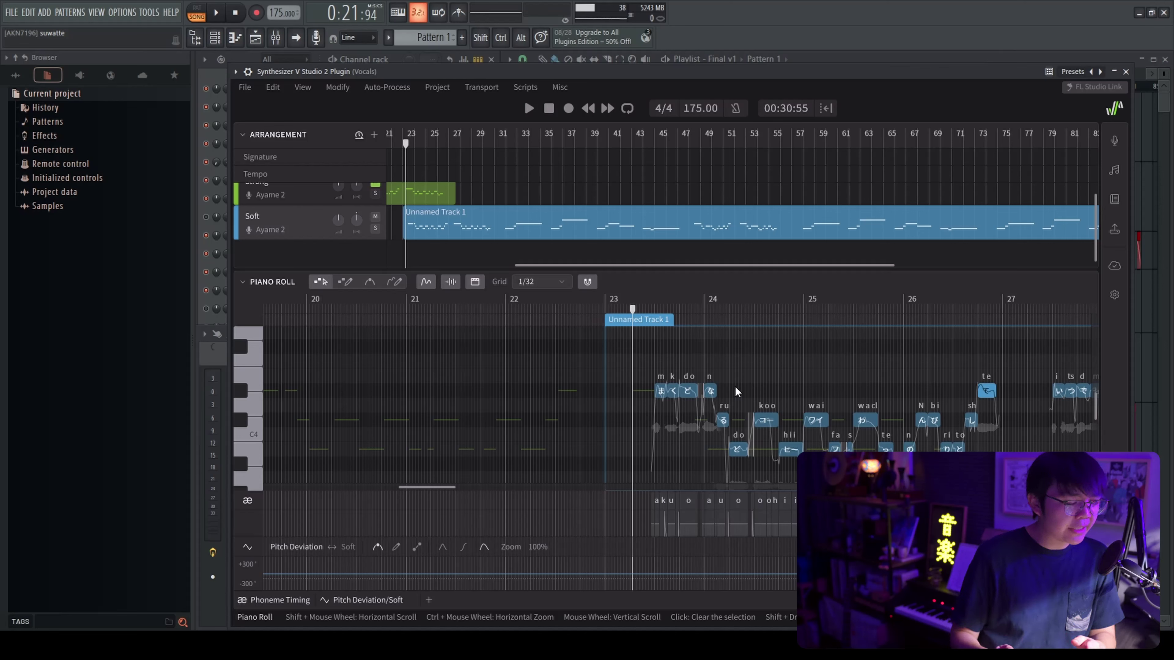
scroll(831, 416, right, 2)
scroll(832, 416, down, 1)
scroll(967, 446, right, 1)
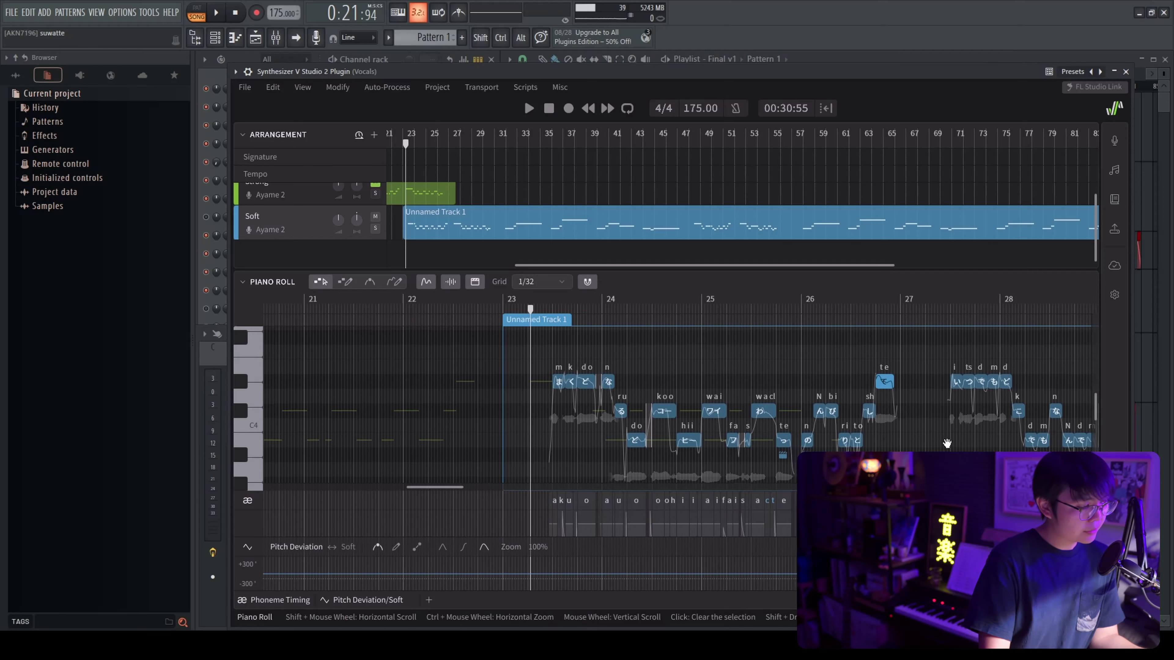
key(space)
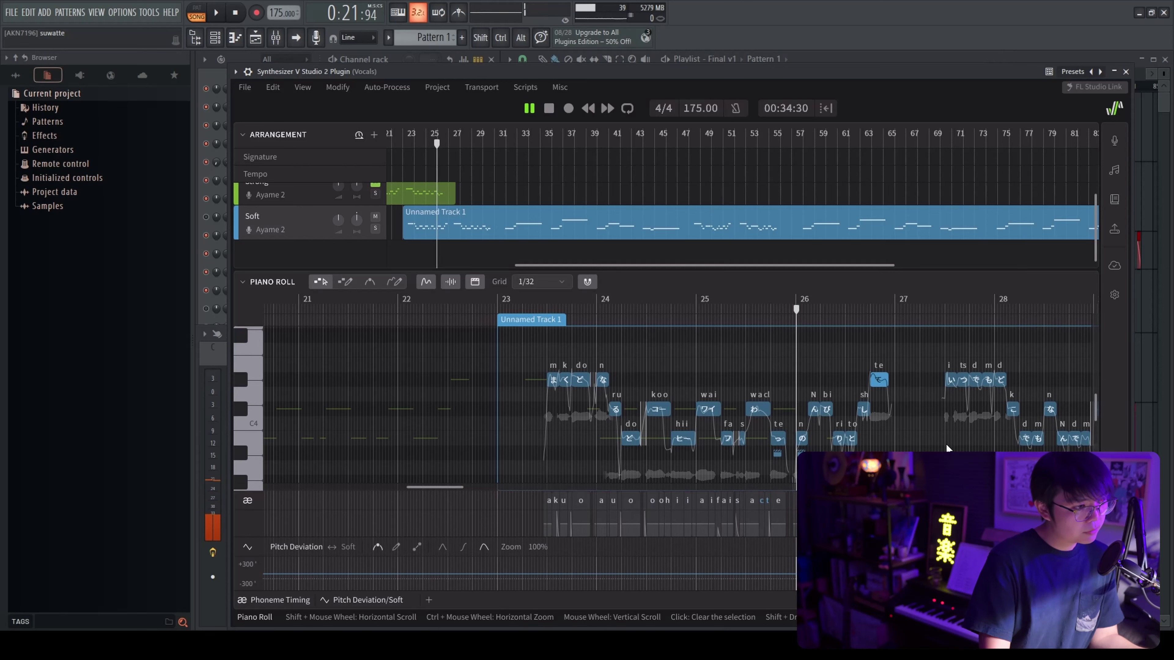
scroll(990, 449, right, 5)
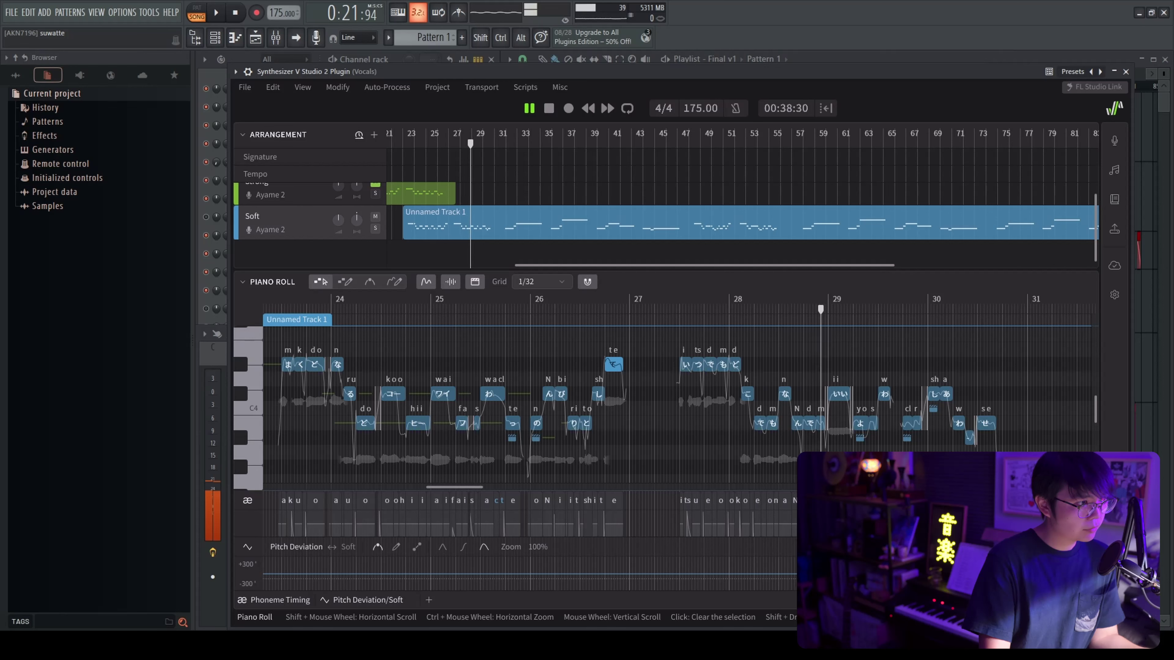
scroll(845, 421, right, 5)
scroll(845, 421, down, 1)
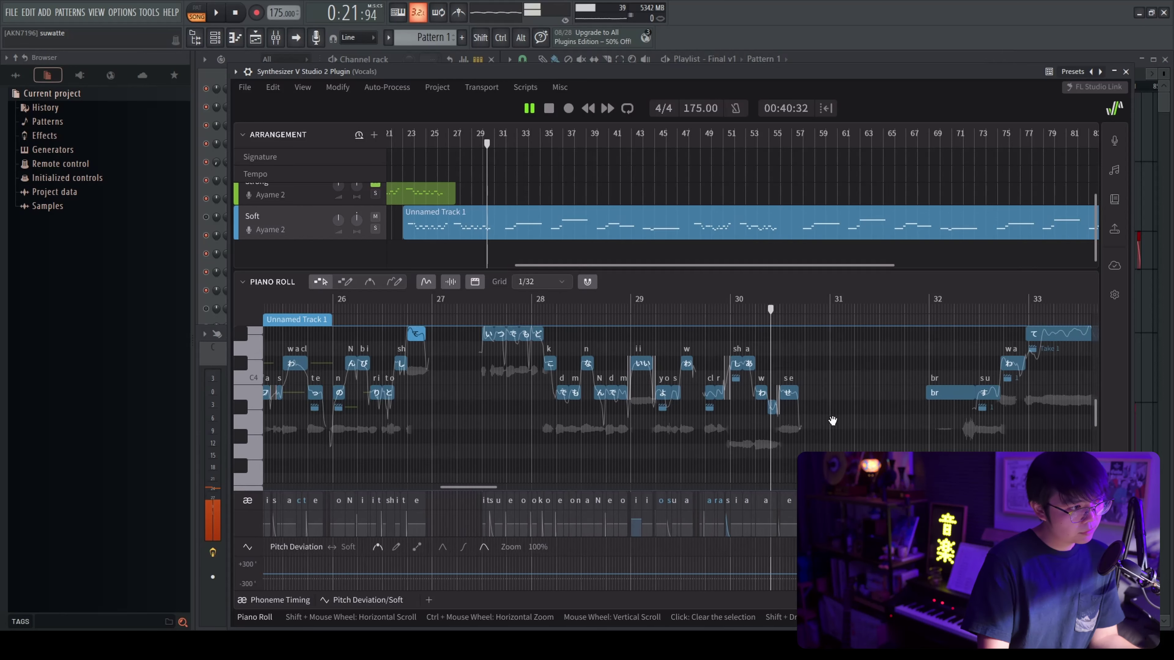
key(space)
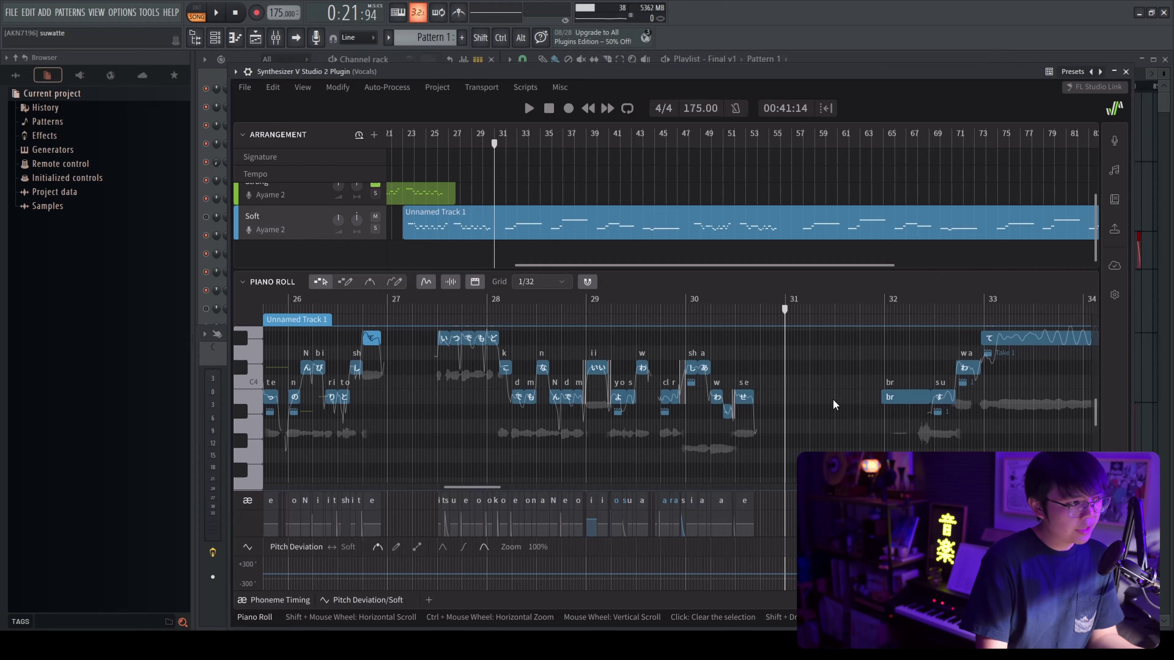
Step: Review the first verse's lyric notes and pitch curves between bars 24 and 35 of the Soft track
scroll(834, 405, up, 1)
scroll(835, 405, left, 1)
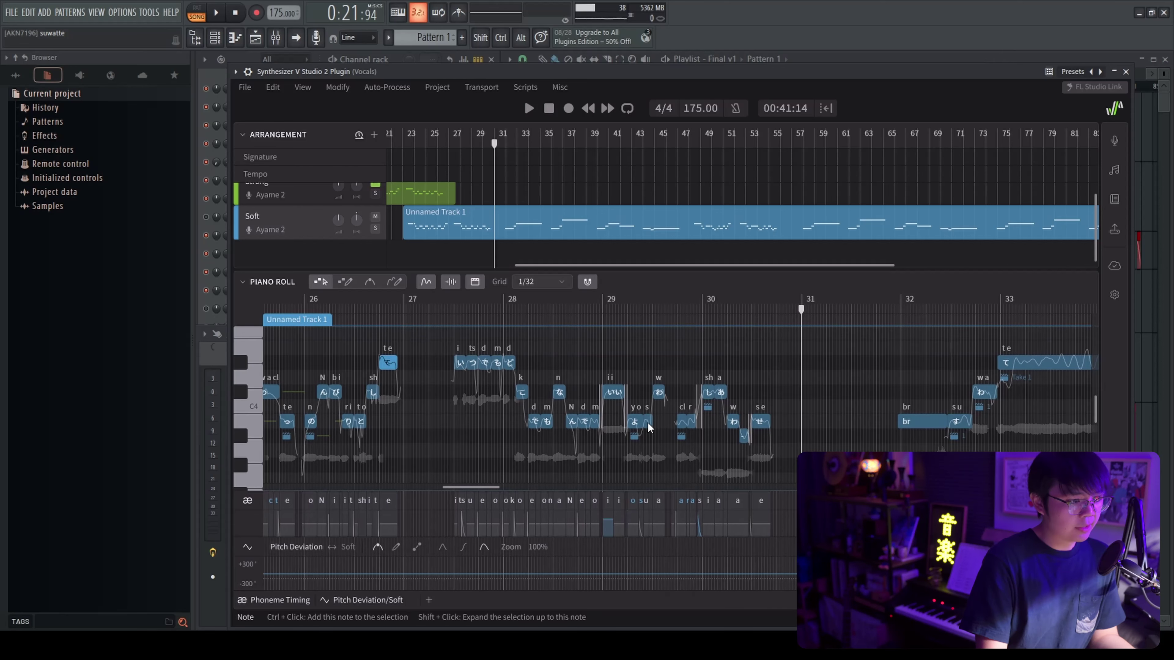
scroll(666, 403, left, 5)
scroll(666, 403, down, 1)
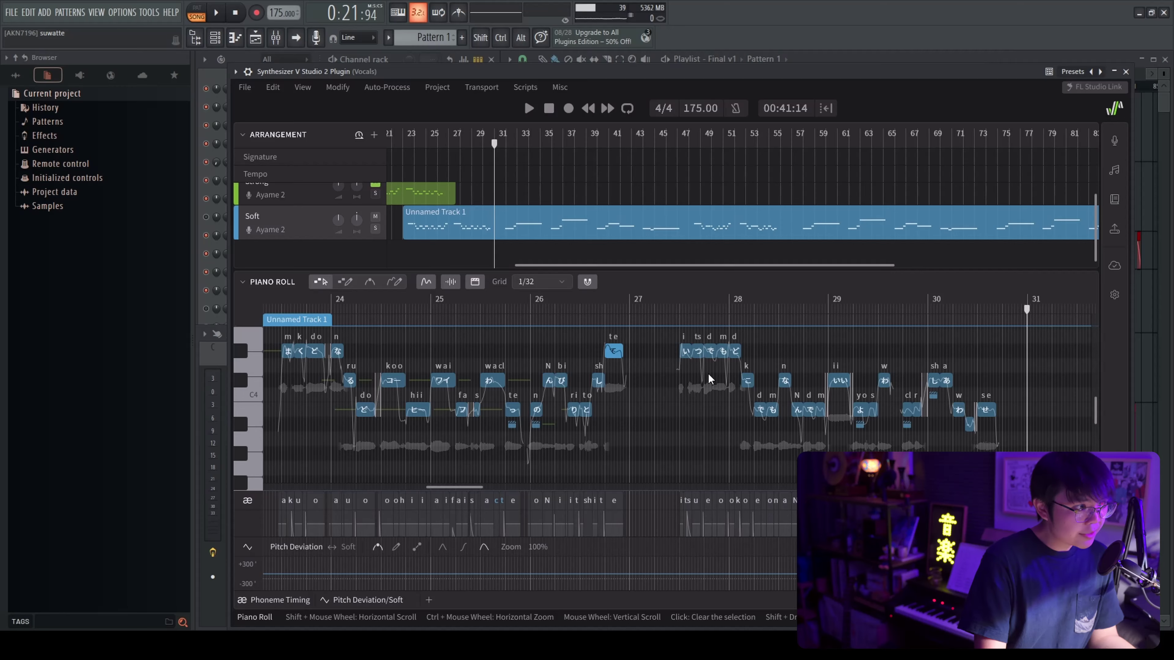
scroll(709, 378, up, 1)
scroll(709, 378, right, 8)
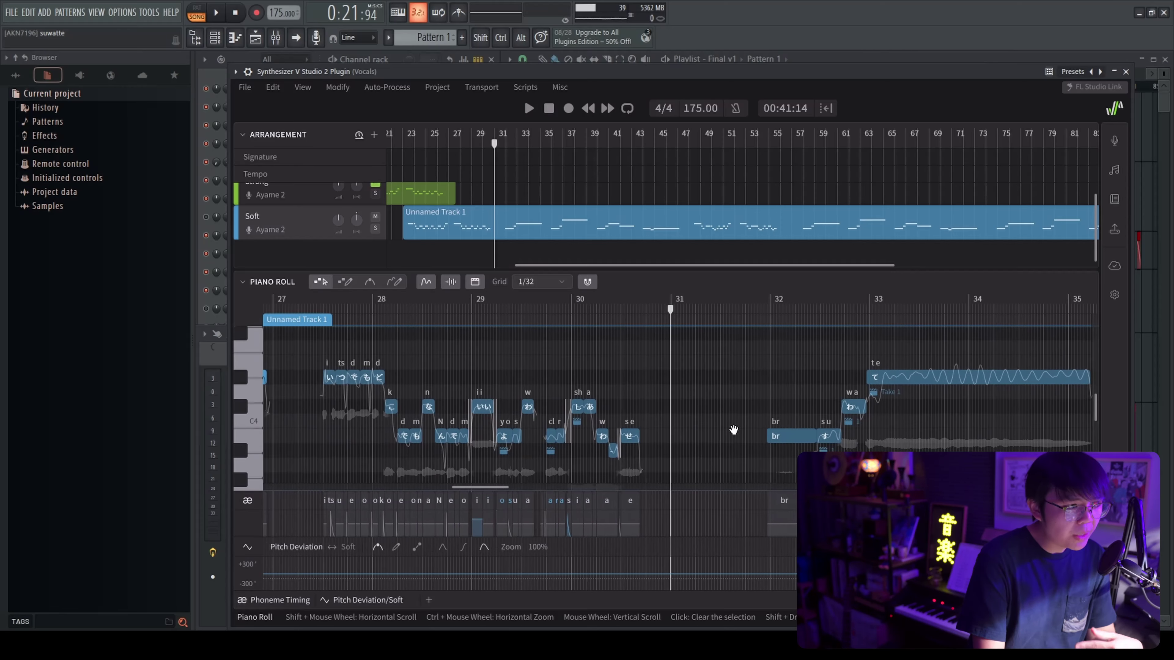
scroll(734, 430, left, 5)
scroll(734, 430, up, 1)
scroll(792, 385, left, 3)
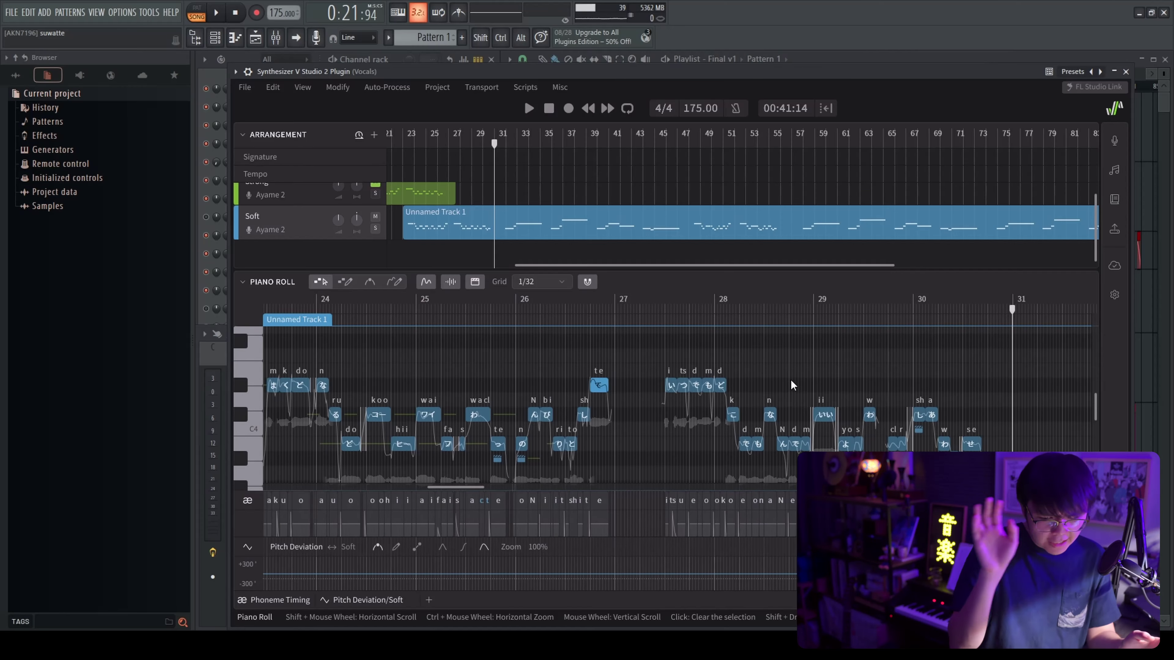